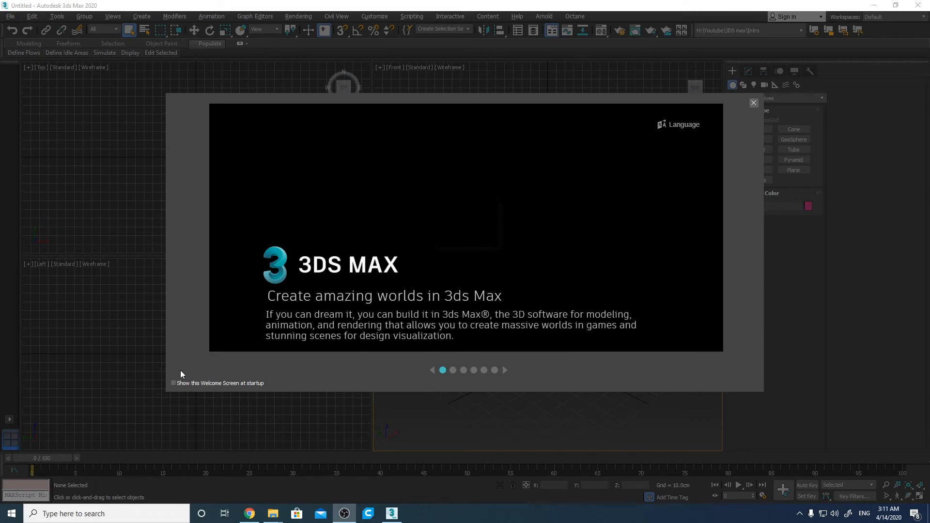
- Page through the welcome slides up to Next Steps, then close the Welcome Screen
{"action": "left_click", "coordinate": [453, 370]}
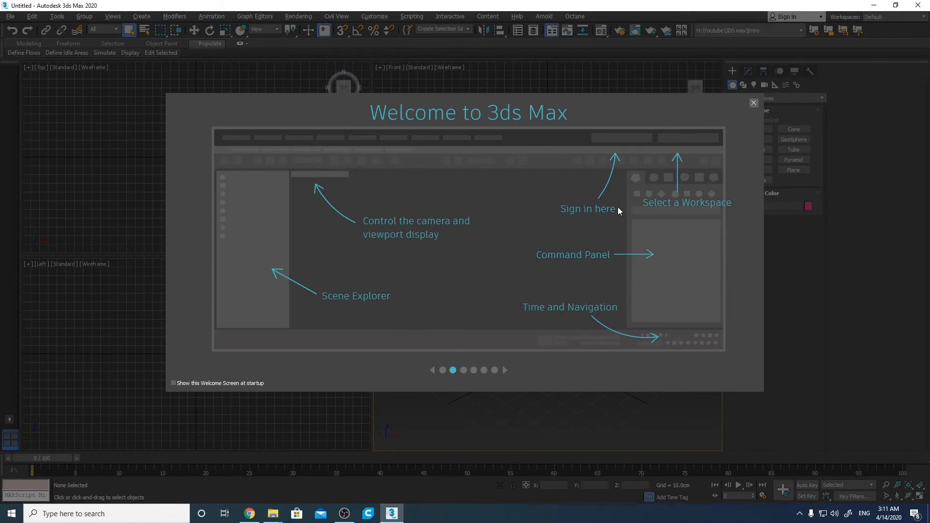
{"action": "left_click", "coordinate": [462, 371]}
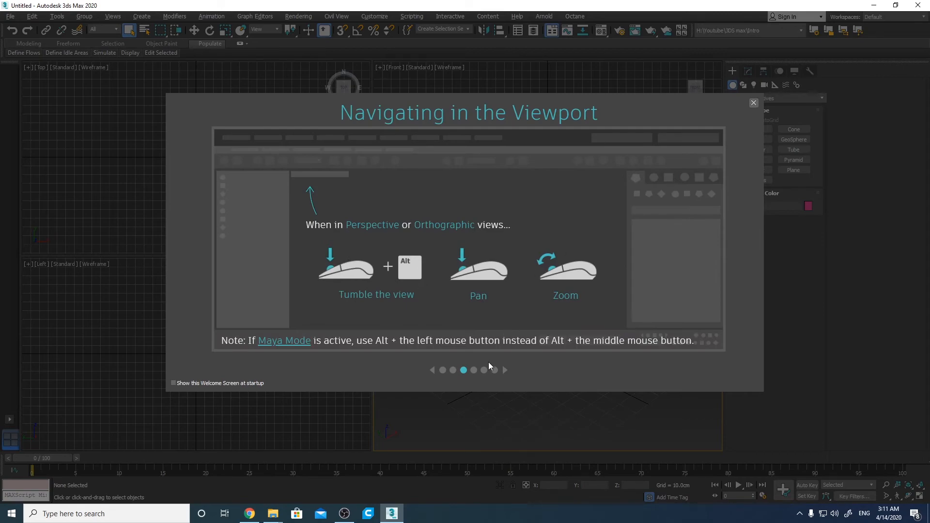
{"action": "left_click", "coordinate": [474, 372]}
{"action": "left_click", "coordinate": [486, 372]}
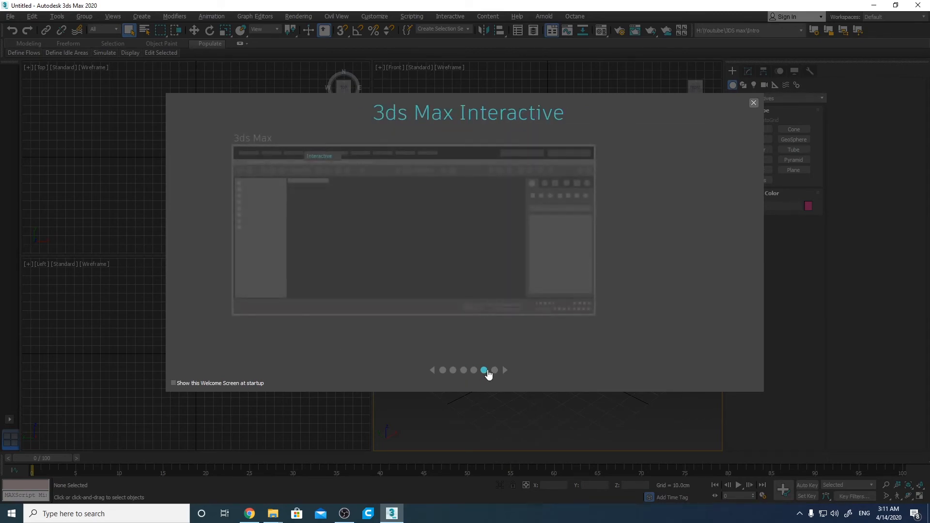
{"action": "left_click", "coordinate": [494, 372]}
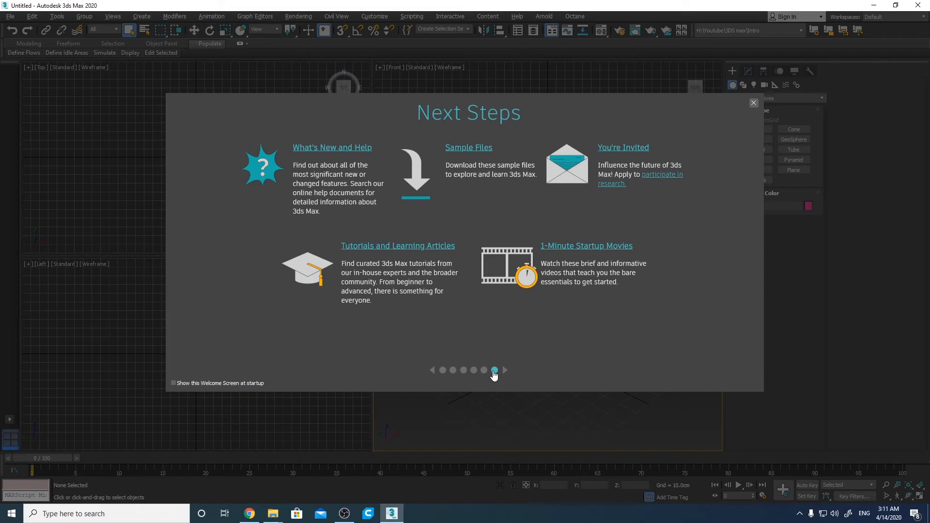
{"action": "left_click", "coordinate": [754, 102]}
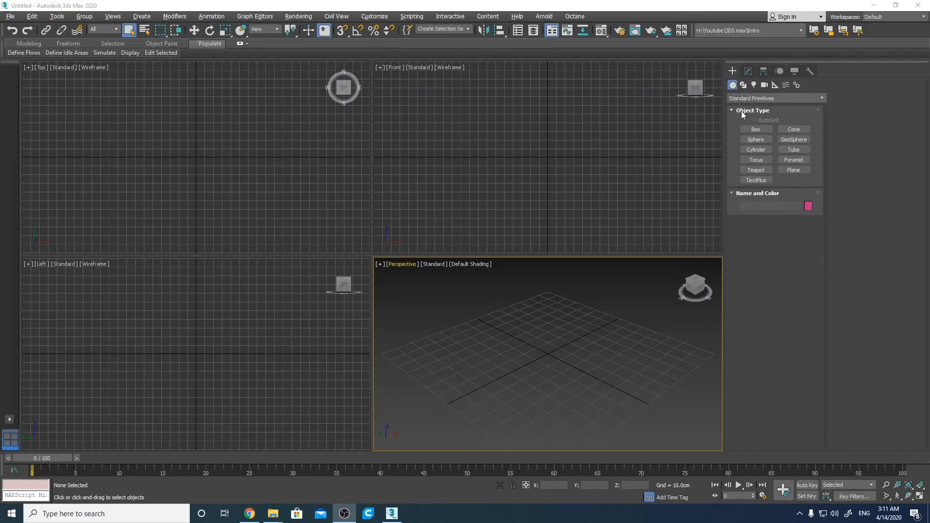
- Reopen the Welcome Screen from the help commands and close it again
{"action": "left_click", "coordinate": [517, 17]}
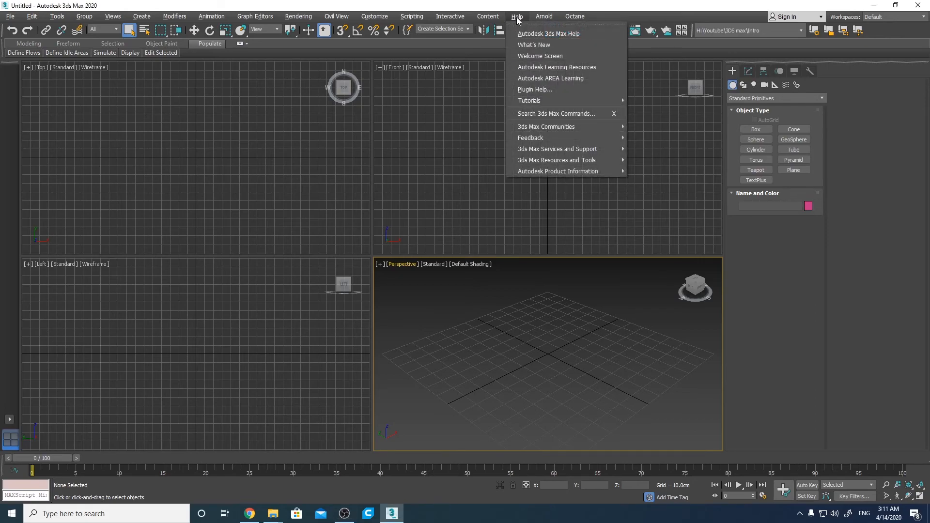
{"action": "left_click", "coordinate": [536, 56]}
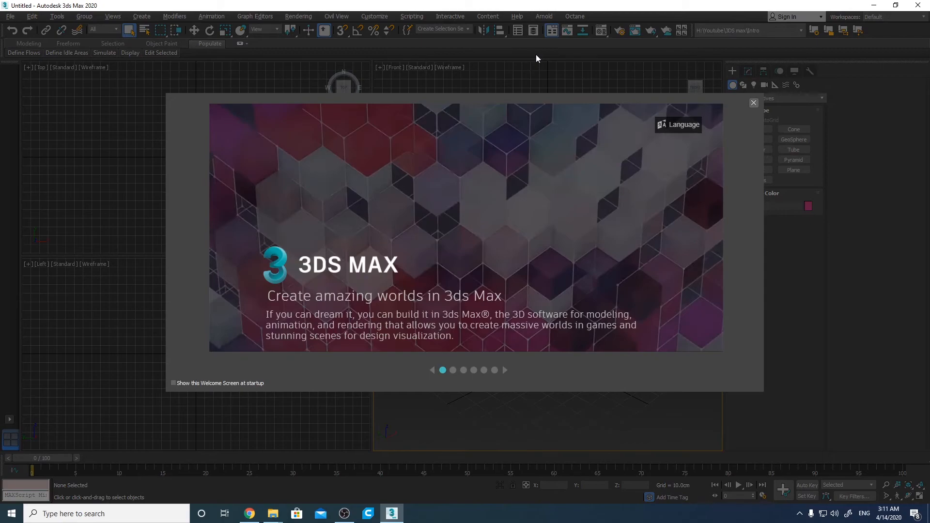
{"action": "left_click", "coordinate": [753, 103]}
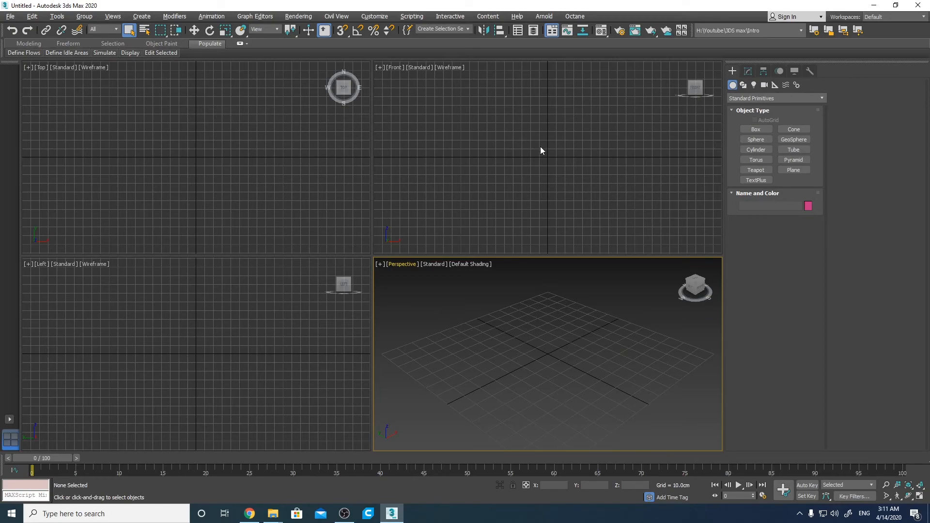
- Activate the Top, Left, Perspective and Front viewports in turn, finishing with Perspective active
{"action": "left_click", "coordinate": [282, 167]}
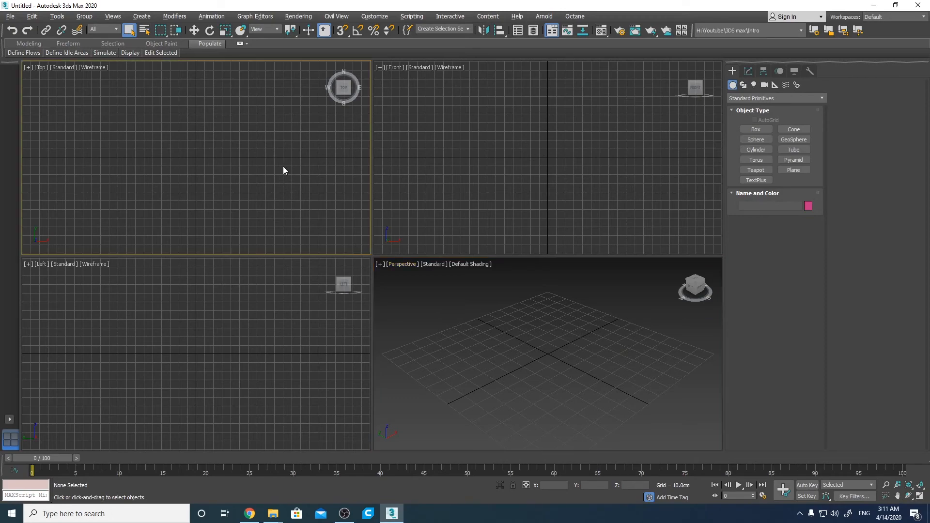
{"action": "left_click", "coordinate": [249, 342]}
{"action": "left_click", "coordinate": [419, 334]}
{"action": "left_click", "coordinate": [449, 205]}
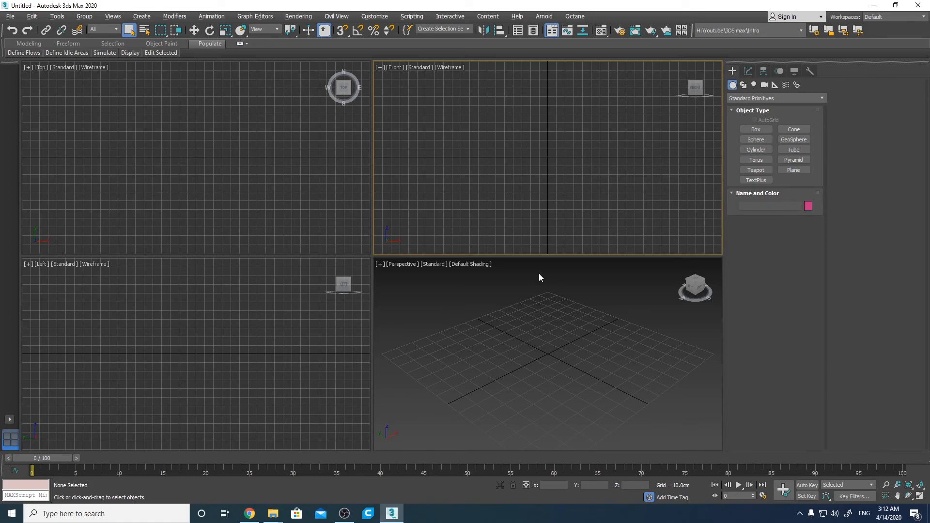
{"action": "left_click", "coordinate": [479, 311]}
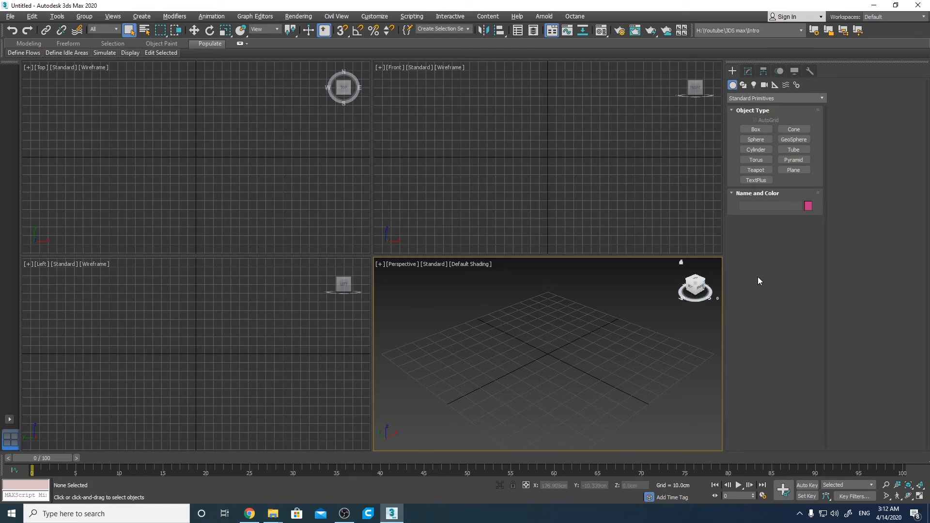
- Create a teapot with a radius of about 34.5 cm at the grid centre in the Perspective view and deselect it
{"action": "left_click", "coordinate": [756, 170]}
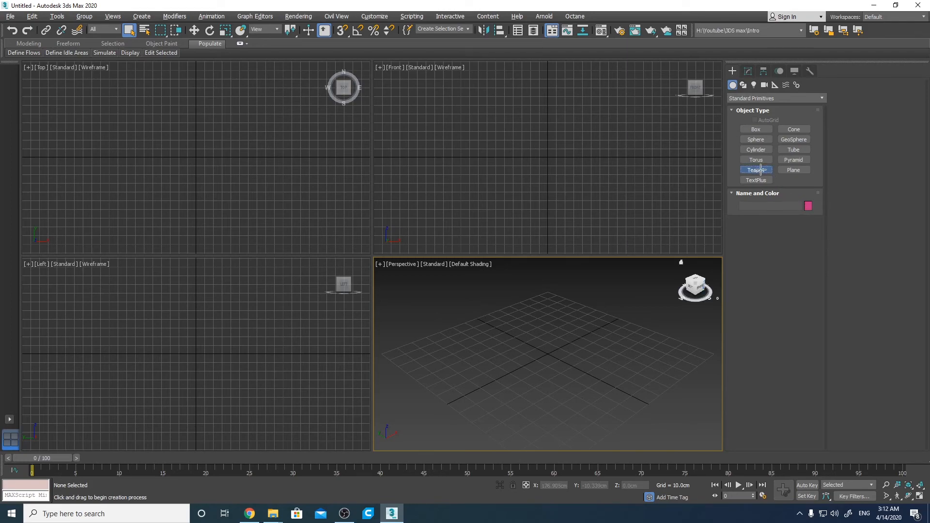
{"action": "left_click_drag", "start_coordinate": [546, 356], "coordinate": [551, 330]}
{"action": "middle_click_drag", "start_coordinate": [551, 329], "coordinate": [615, 335], "text": "alt"}
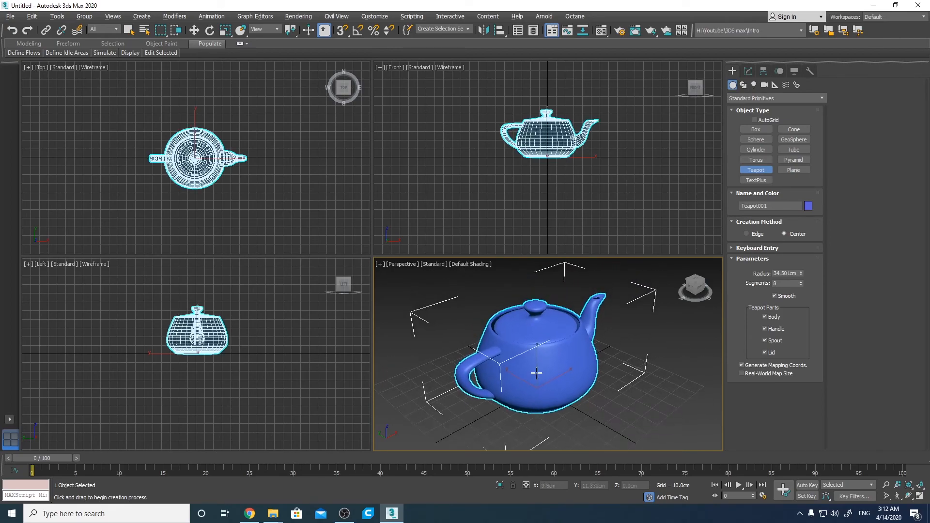
{"action": "right_click", "coordinate": [626, 336]}
{"action": "left_click", "coordinate": [626, 335]}
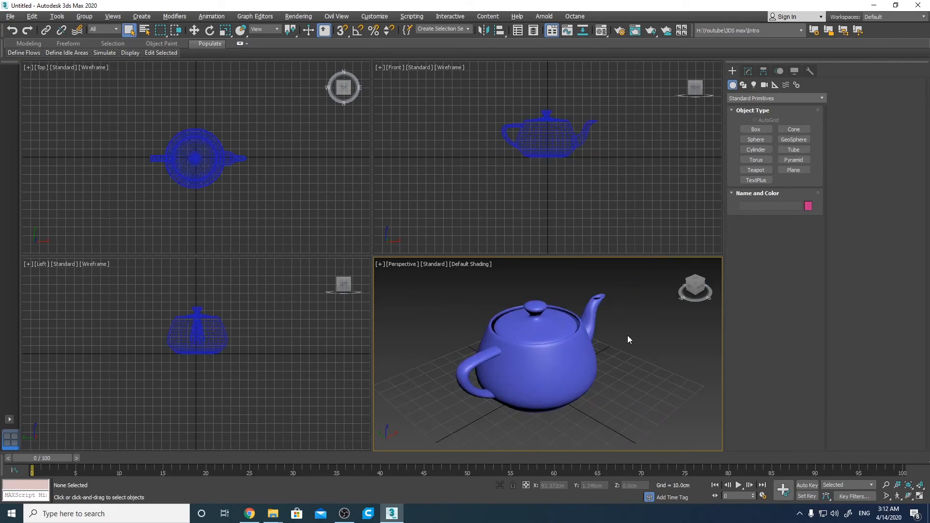
- Orbit, pan and zoom around the teapot in the Perspective view to inspect it
{"action": "middle_click_drag", "start_coordinate": [622, 340], "coordinate": [435, 338], "text": "alt"}
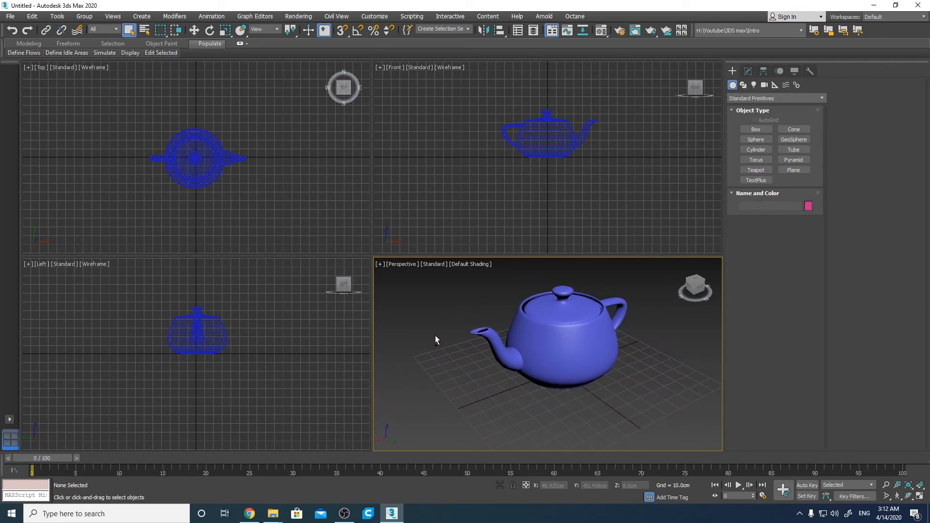
{"action": "middle_click_drag", "start_coordinate": [463, 334], "coordinate": [455, 340]}
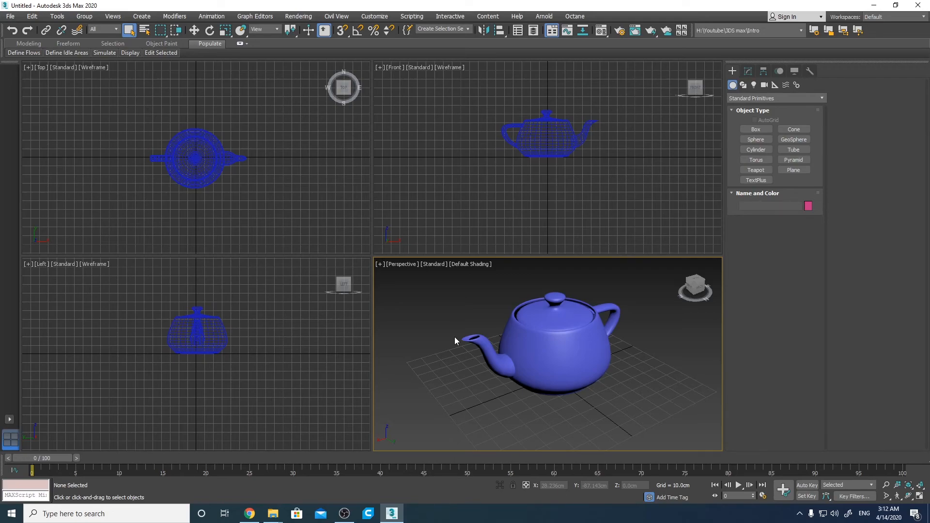
{"action": "middle_click_drag", "start_coordinate": [454, 340], "coordinate": [450, 339]}
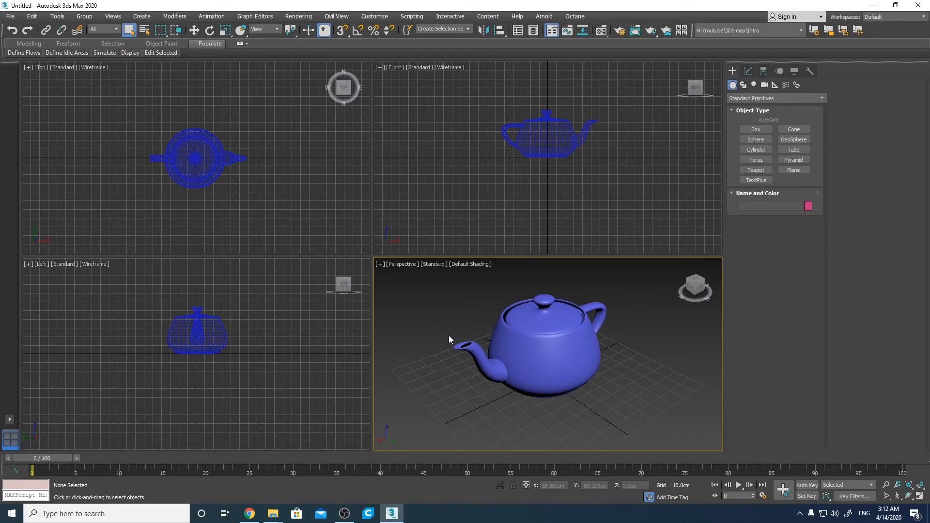
{"action": "scroll", "coordinate": [449, 335], "scroll_direction": "up", "scroll_amount": 3}
{"action": "scroll", "coordinate": [448, 335], "scroll_direction": "down", "scroll_amount": 3}
{"action": "middle_click_drag", "start_coordinate": [449, 335], "coordinate": [443, 333]}
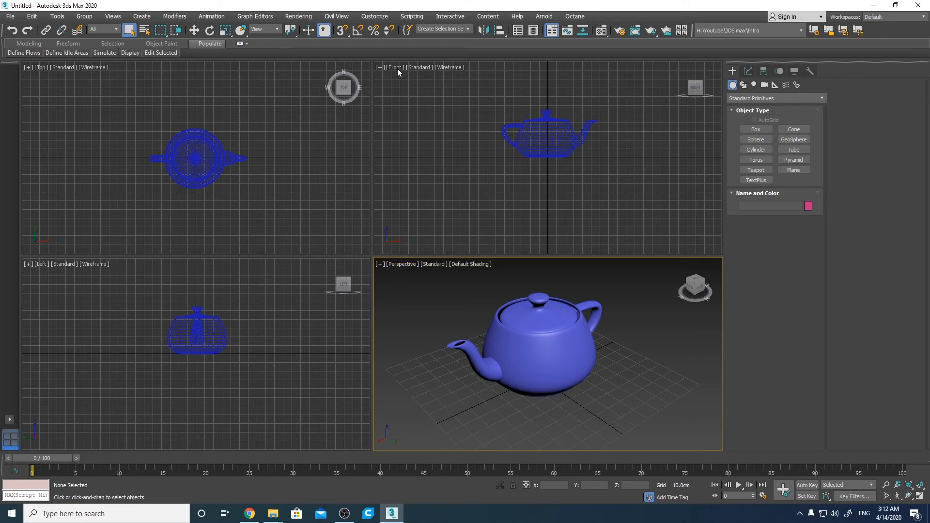
- Switch the Front, Top and Left viewports from wireframe to default shading
{"action": "left_click", "coordinate": [430, 131]}
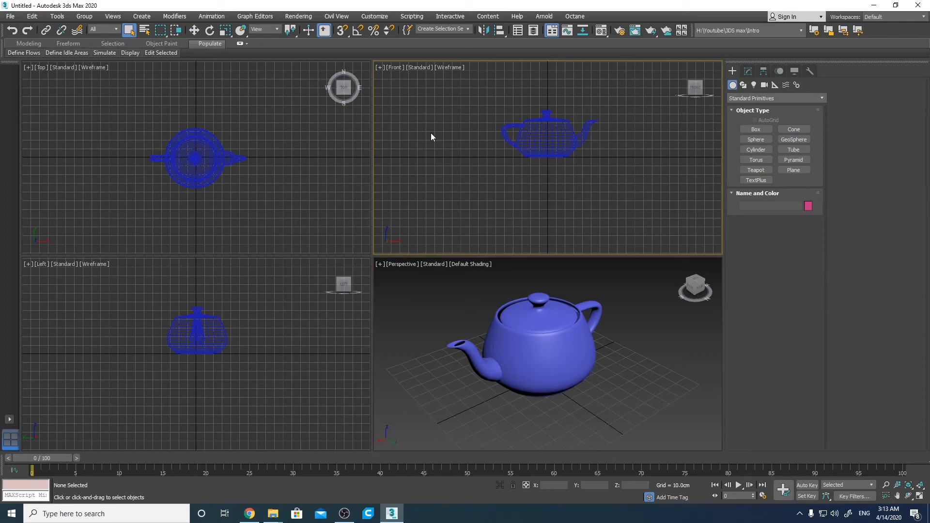
{"action": "key", "text": "F3"}
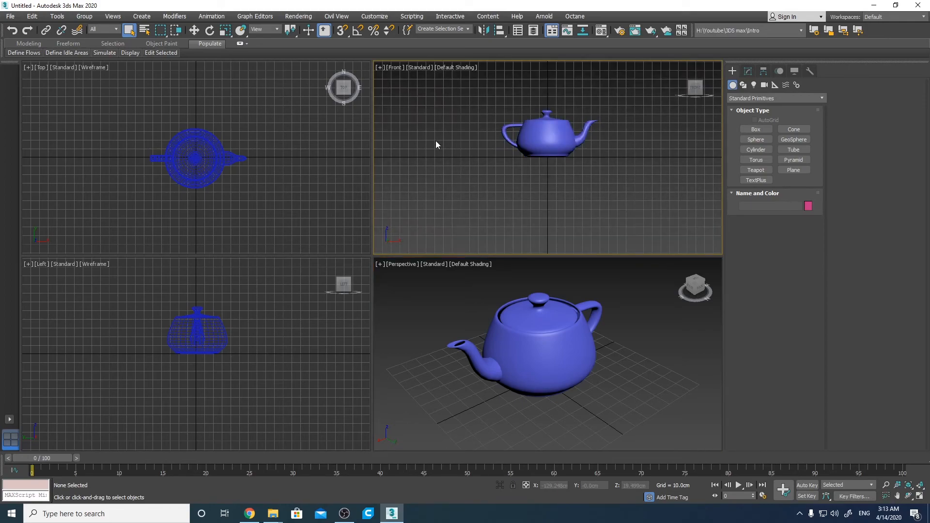
{"action": "left_click", "coordinate": [263, 143]}
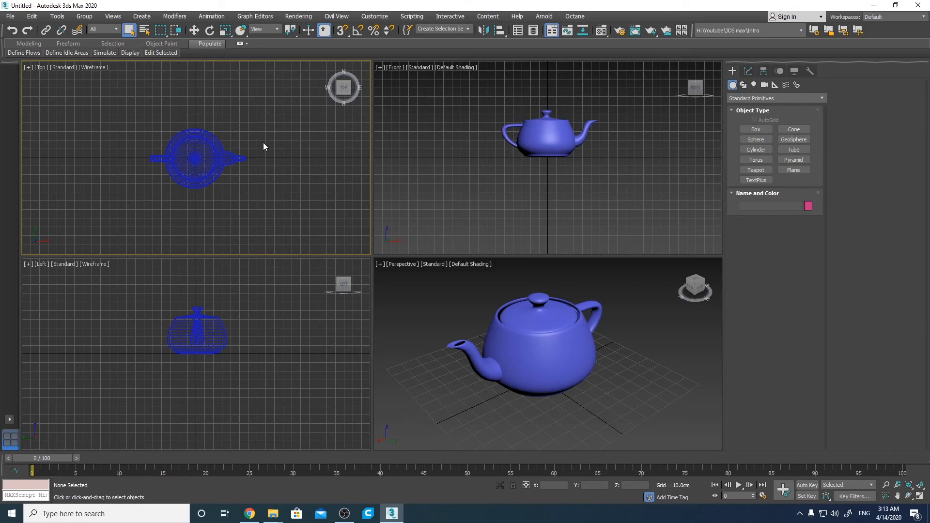
{"action": "key", "text": "F3"}
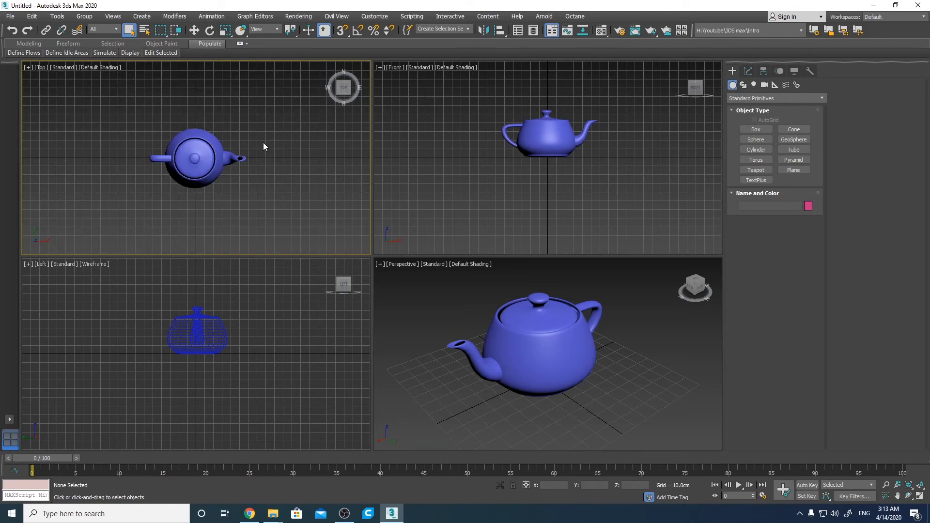
{"action": "left_click", "coordinate": [287, 281]}
{"action": "key", "text": "F3"}
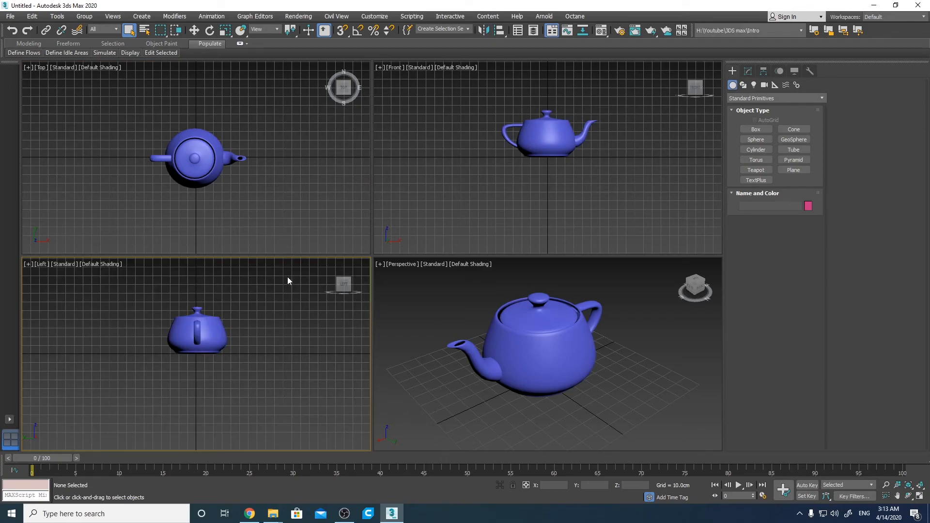
- Return the Left, Top and Front viewports to wireframe display
{"action": "key", "text": "F3"}
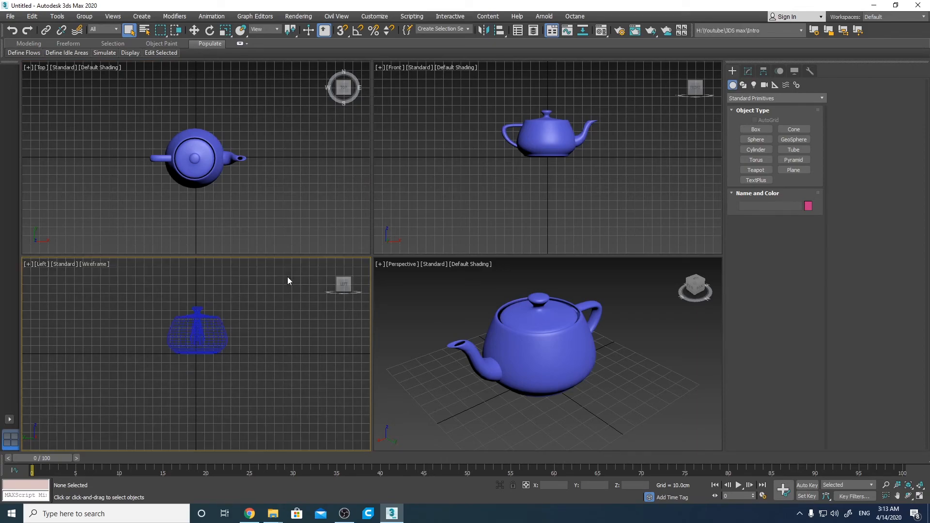
{"action": "left_click", "coordinate": [285, 221]}
{"action": "key", "text": "F3"}
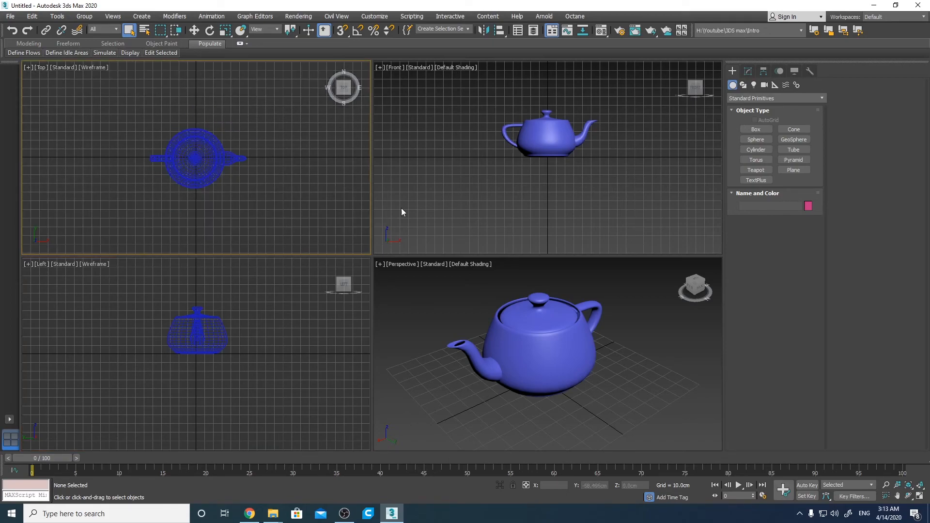
{"action": "left_click", "coordinate": [459, 209]}
{"action": "key", "text": "F3"}
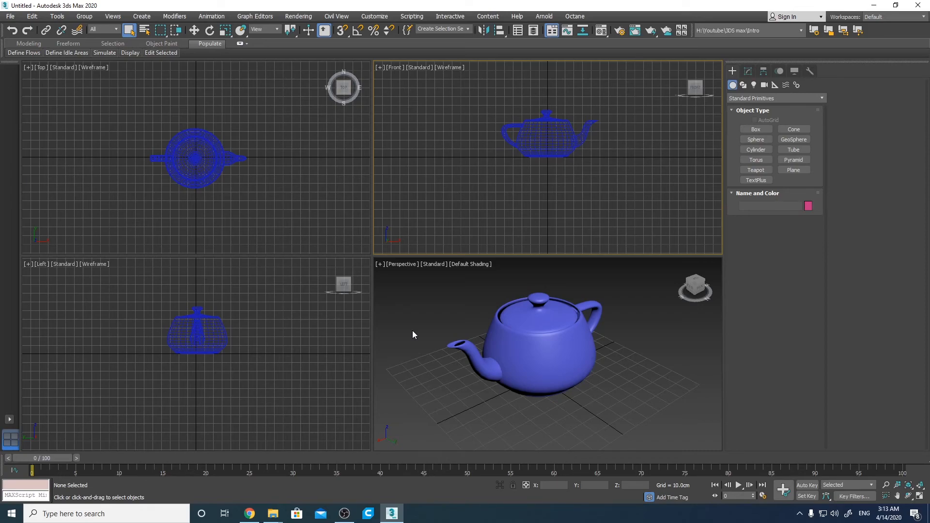
- Look through the File, Edit, Create, Animation, Rendering and Customize commands to see what each group offers
{"action": "left_click", "coordinate": [13, 17]}
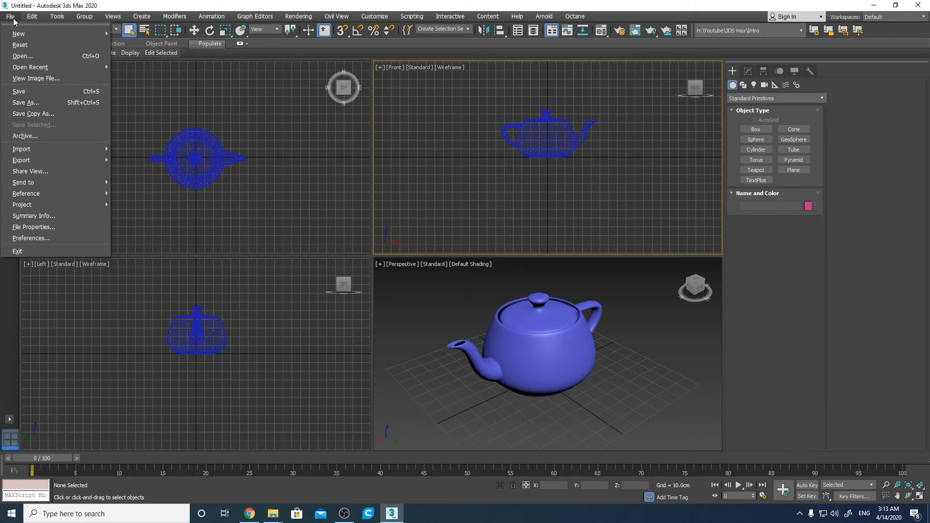
{"action": "mouse_move", "coordinate": [19, 35]}
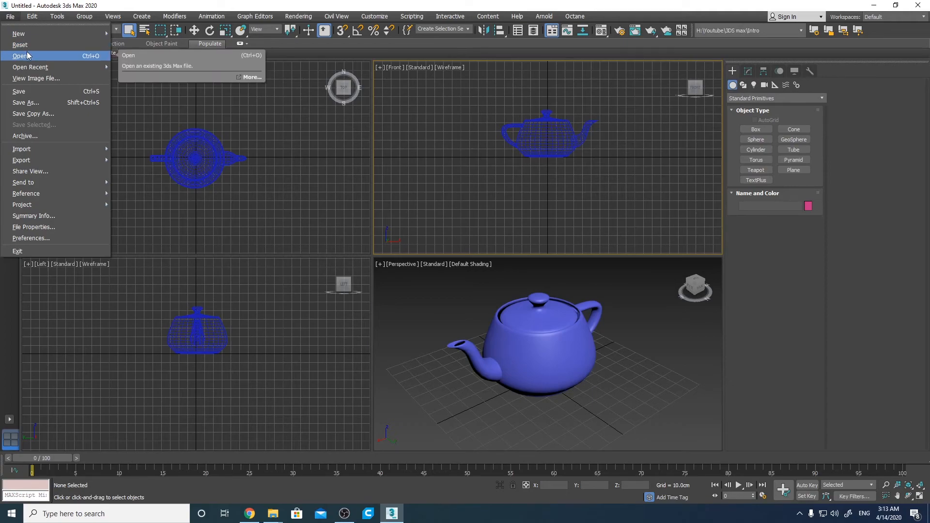
{"action": "mouse_move", "coordinate": [32, 70]}
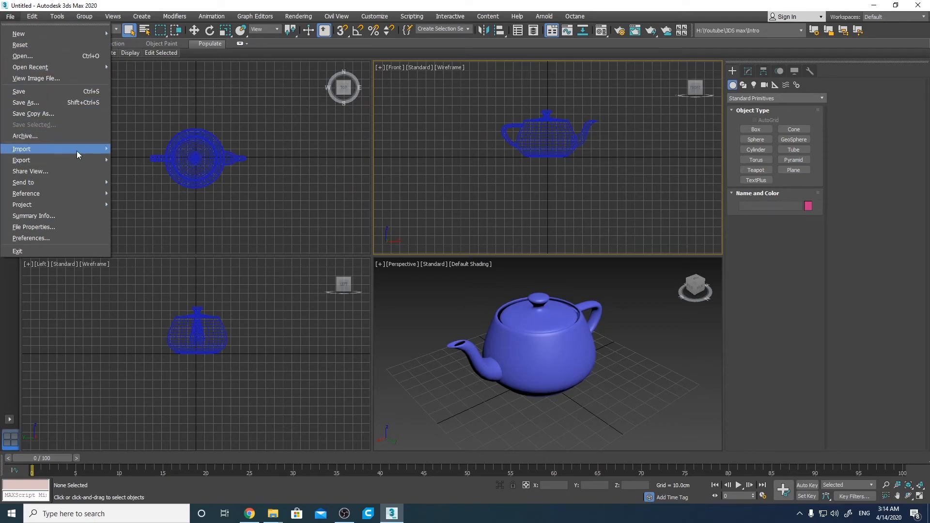
{"action": "mouse_move", "coordinate": [79, 150]}
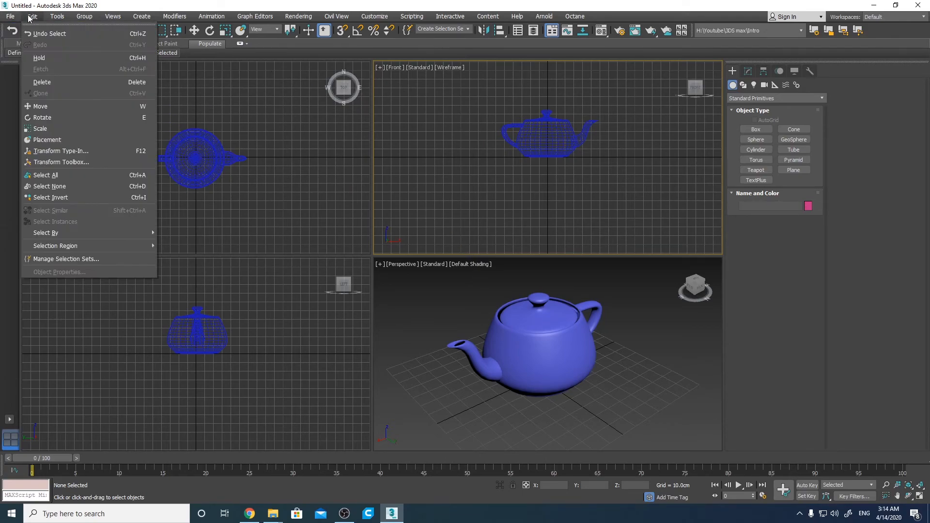
{"action": "mouse_move", "coordinate": [264, 18]}
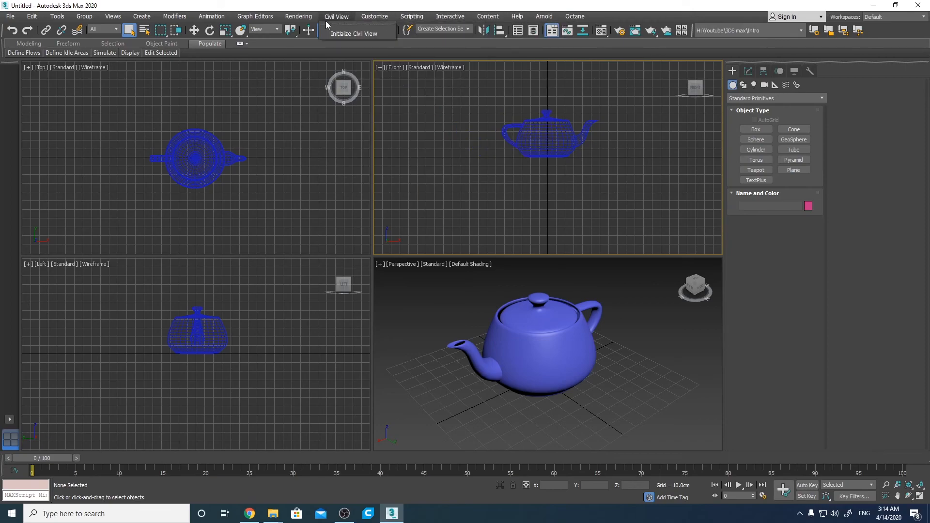
{"action": "mouse_move", "coordinate": [145, 17]}
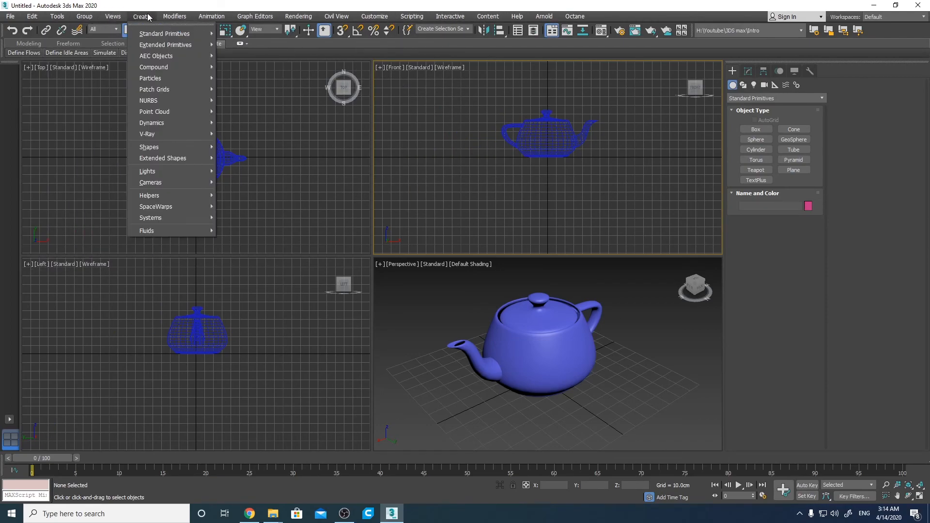
{"action": "mouse_move", "coordinate": [213, 17]}
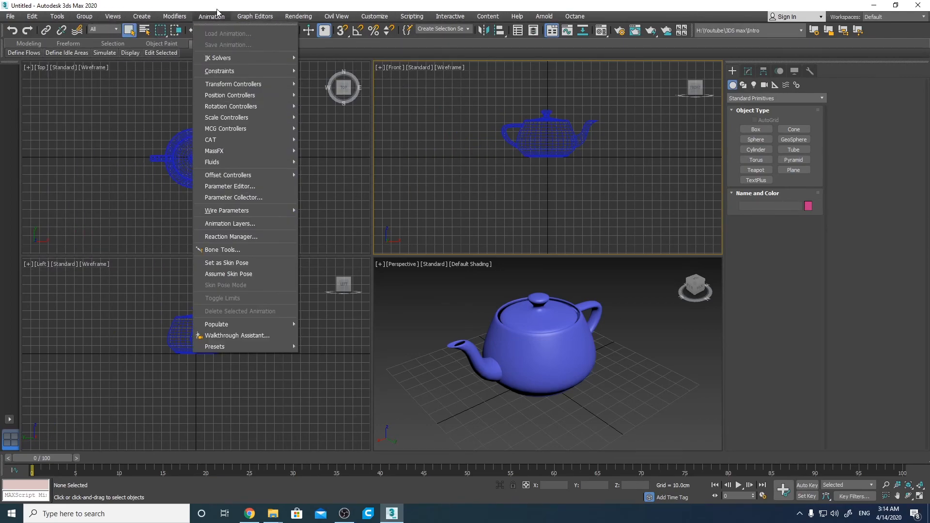
{"action": "mouse_move", "coordinate": [302, 17]}
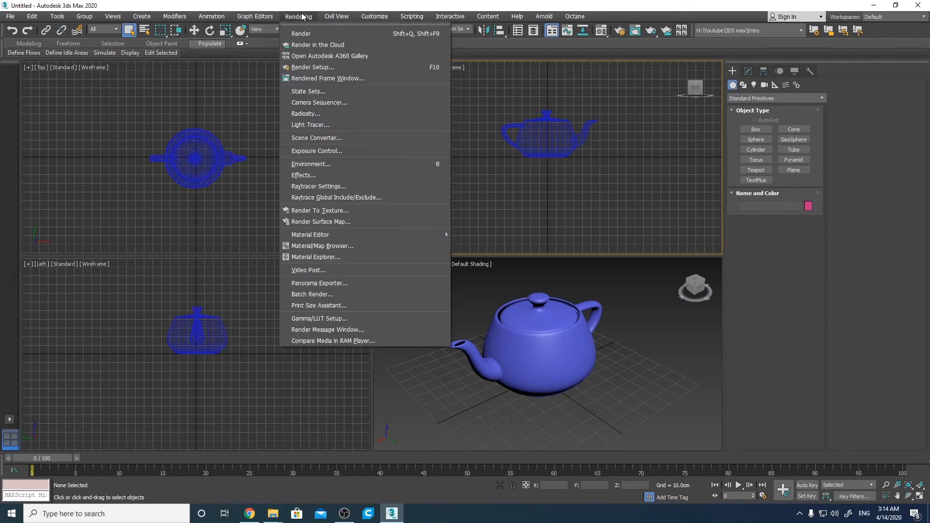
{"action": "mouse_move", "coordinate": [367, 15]}
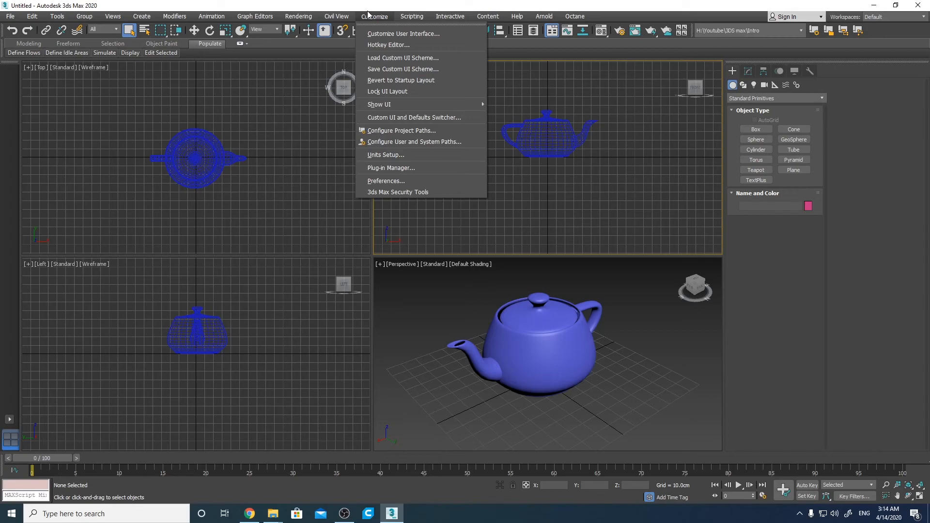
- Delete the teapot from the scene
{"action": "left_click", "coordinate": [579, 341]}
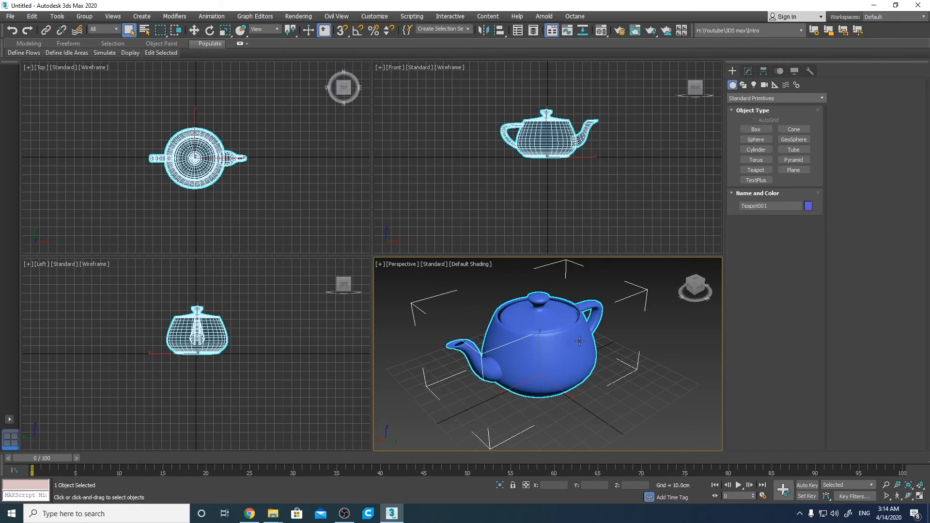
{"action": "key", "text": "Delete"}
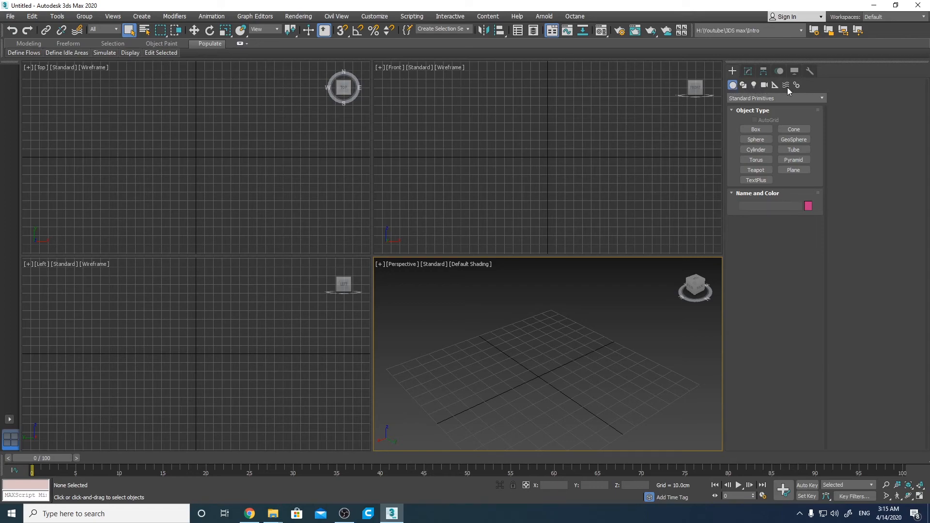
- Create a box about 114 cm long, 112 cm wide and 57 cm high in the Perspective view, and delete it
{"action": "left_click", "coordinate": [756, 130]}
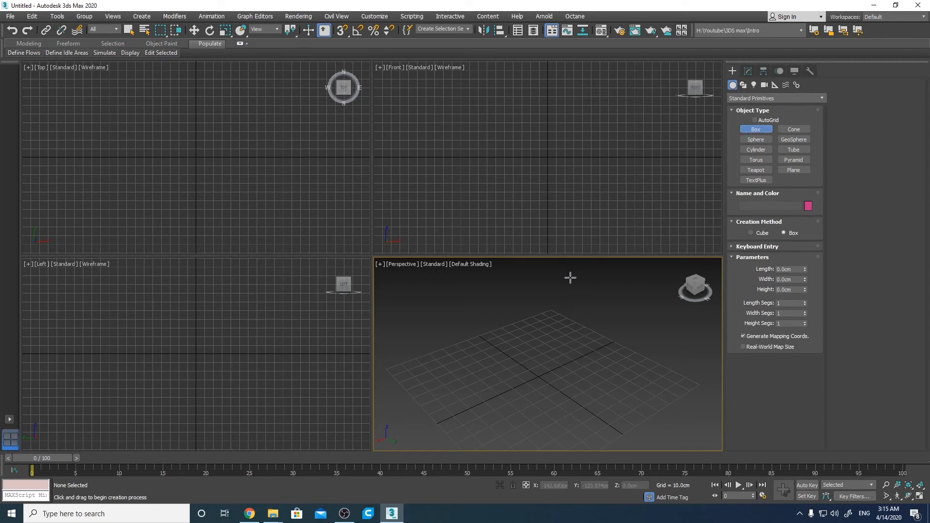
{"action": "left_click_drag", "start_coordinate": [551, 309], "coordinate": [526, 443]}
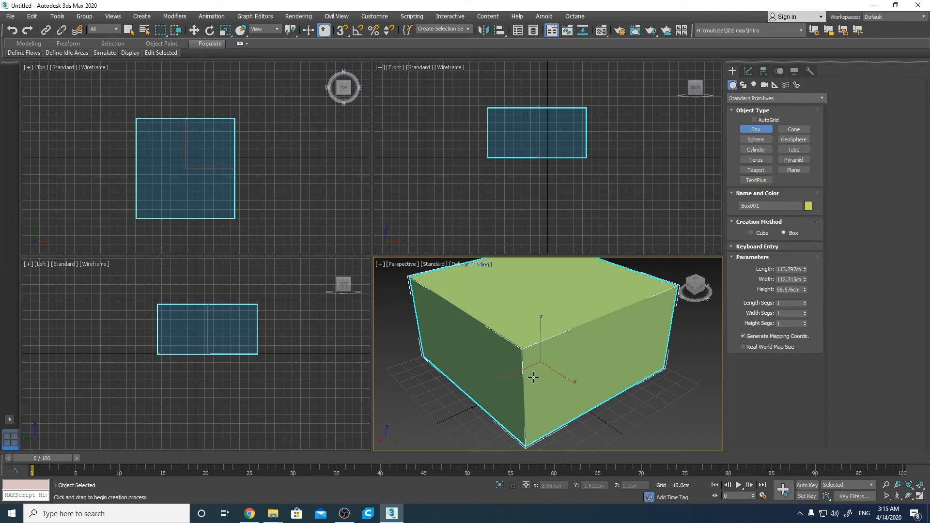
{"action": "key", "text": "Delete"}
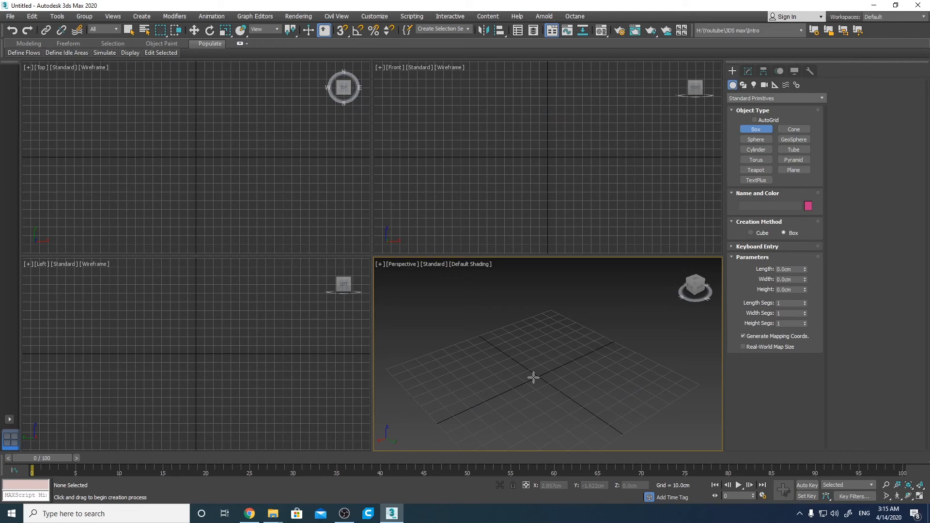
- Create a sphere with a radius of about 41.4 cm at the grid centre in the Perspective view, and delete it
{"action": "left_click", "coordinate": [755, 139]}
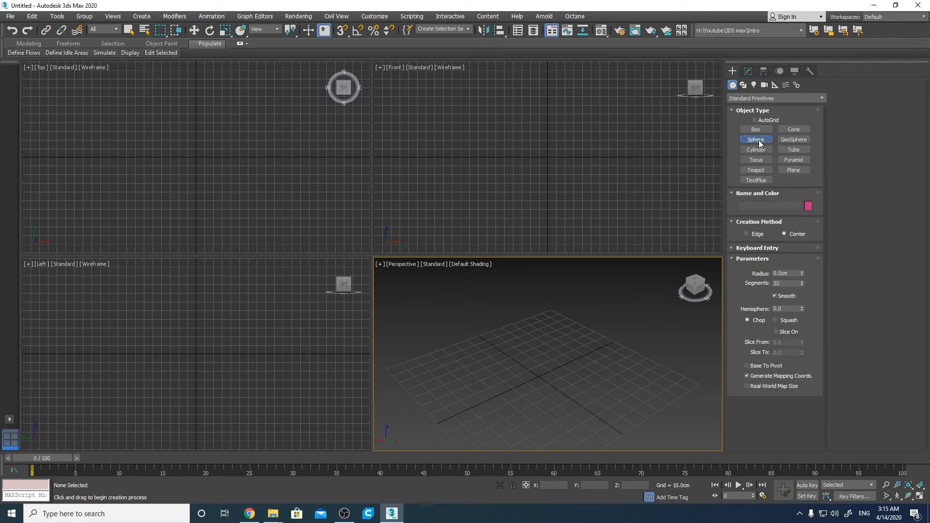
{"action": "left_click", "coordinate": [539, 375]}
{"action": "left_click_drag", "start_coordinate": [539, 376], "coordinate": [558, 345]}
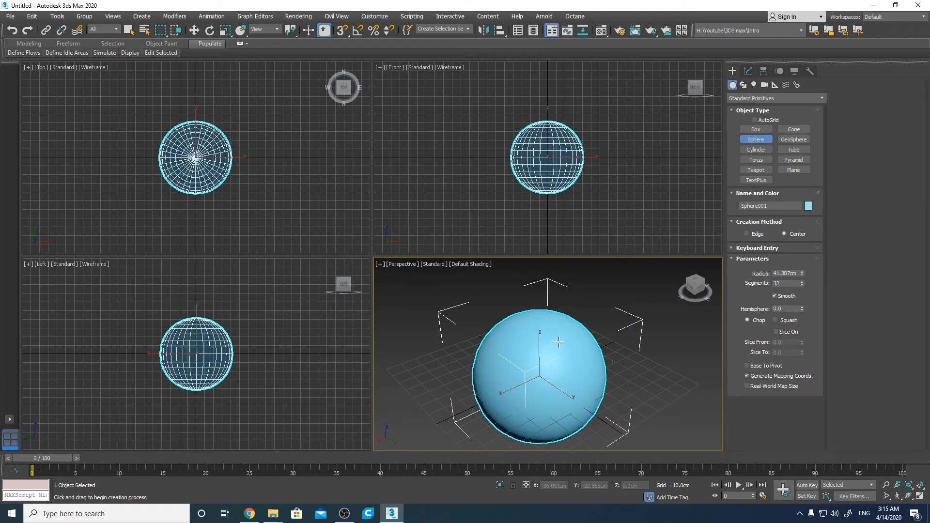
{"action": "right_click", "coordinate": [582, 280]}
{"action": "mouse_move", "coordinate": [588, 301]}
{"action": "middle_mouse_down"}
{"action": "mouse_move", "coordinate": [587, 288]}
{"action": "mouse_move", "coordinate": [559, 302]}
{"action": "mouse_move", "coordinate": [595, 295]}
{"action": "middle_mouse_up"}
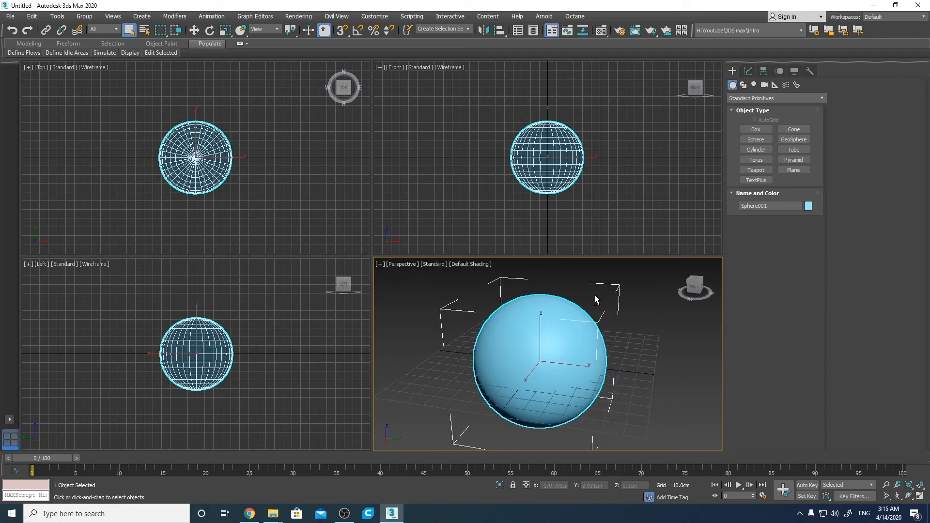
{"action": "key", "text": "Delete"}
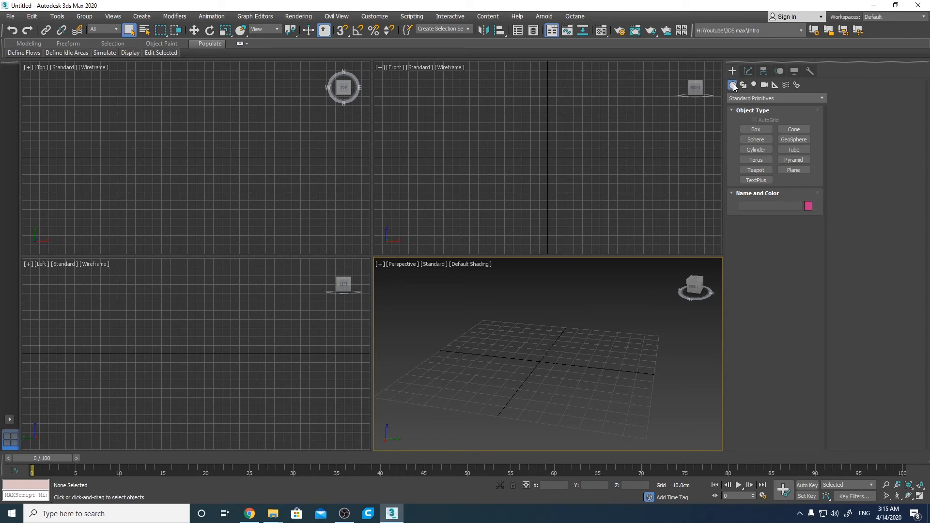
- Review the geometry categories, keep Standard Primitives, and create and delete a trial cylinder near the grid centre in the Perspective view
{"action": "left_click", "coordinate": [740, 97]}
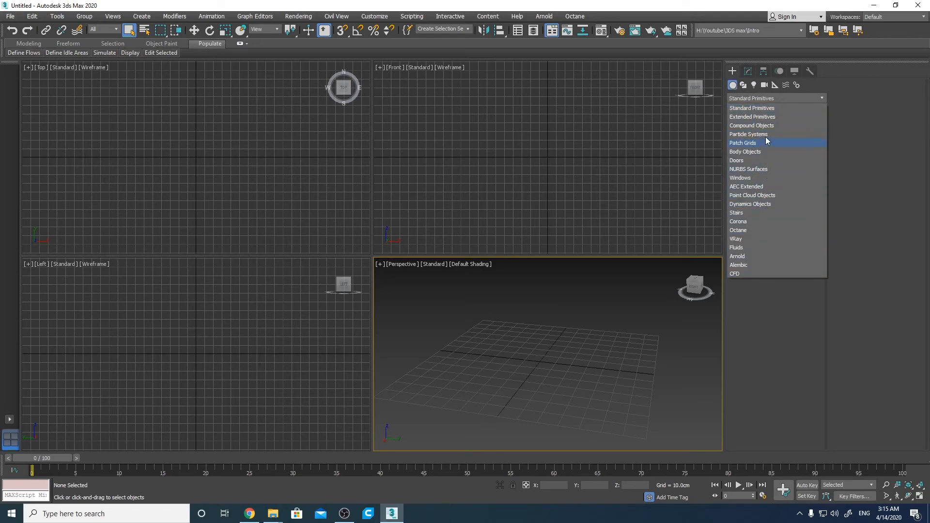
{"action": "left_click", "coordinate": [761, 97]}
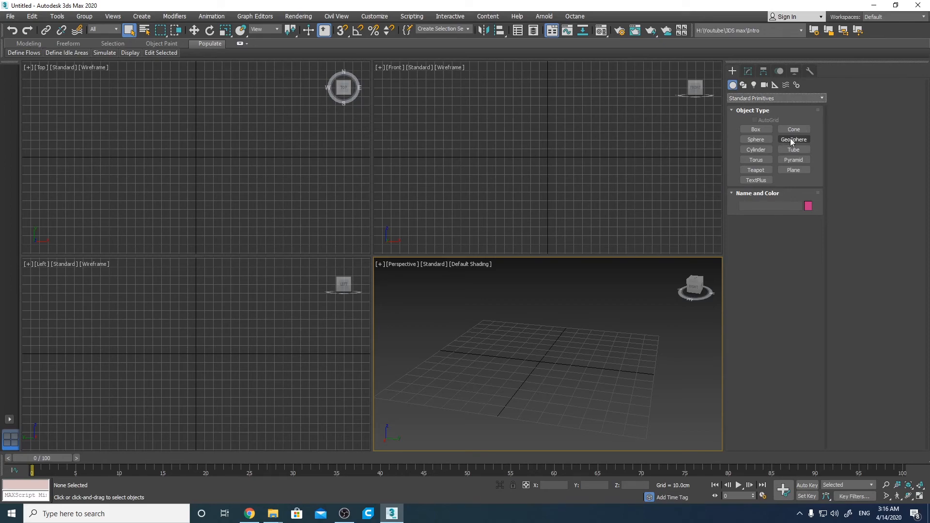
{"action": "left_click", "coordinate": [755, 149]}
{"action": "left_click_drag", "start_coordinate": [536, 359], "coordinate": [565, 361]}
{"action": "left_click", "coordinate": [547, 332]}
{"action": "left_click", "coordinate": [548, 284]}
{"action": "right_click", "coordinate": [548, 283]}
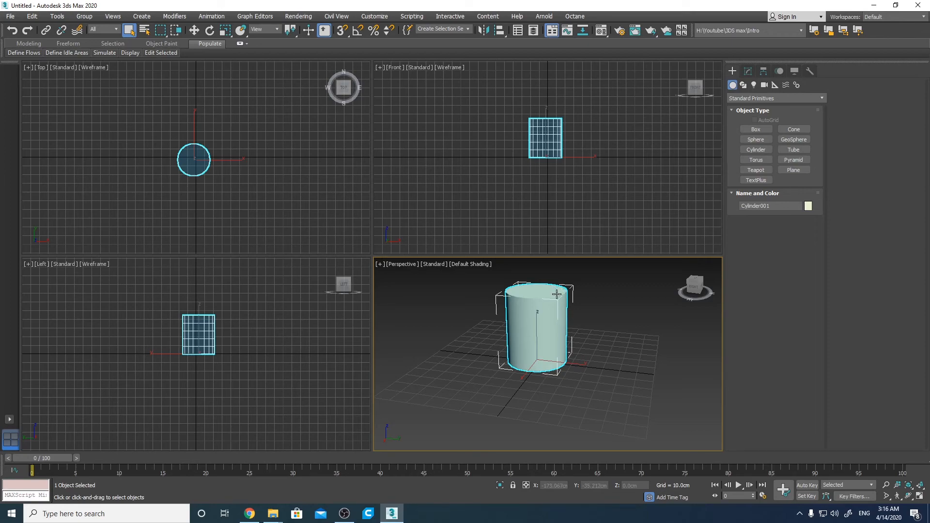
{"action": "key", "text": "Delete"}
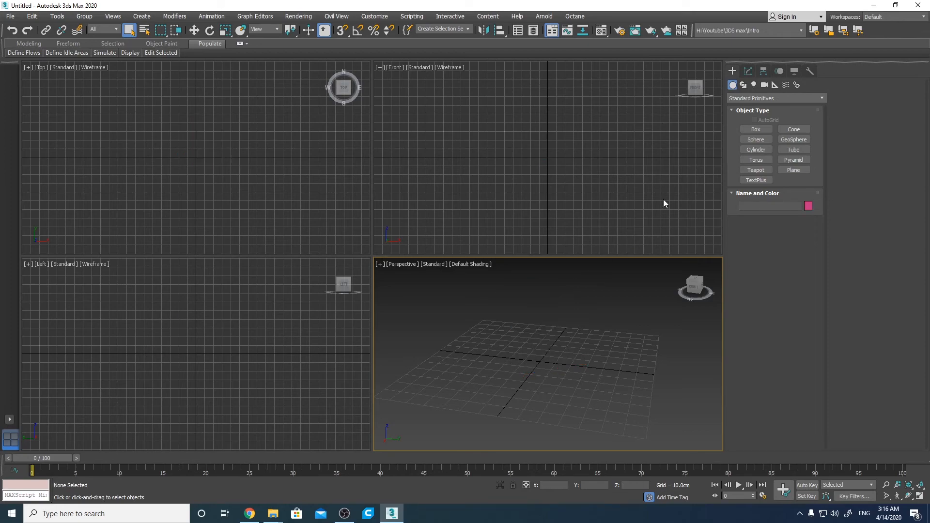
- Create a circle spline with a radius of about 50.7 cm at the grid centre in the Perspective view
{"action": "key", "text": "shift+z"}
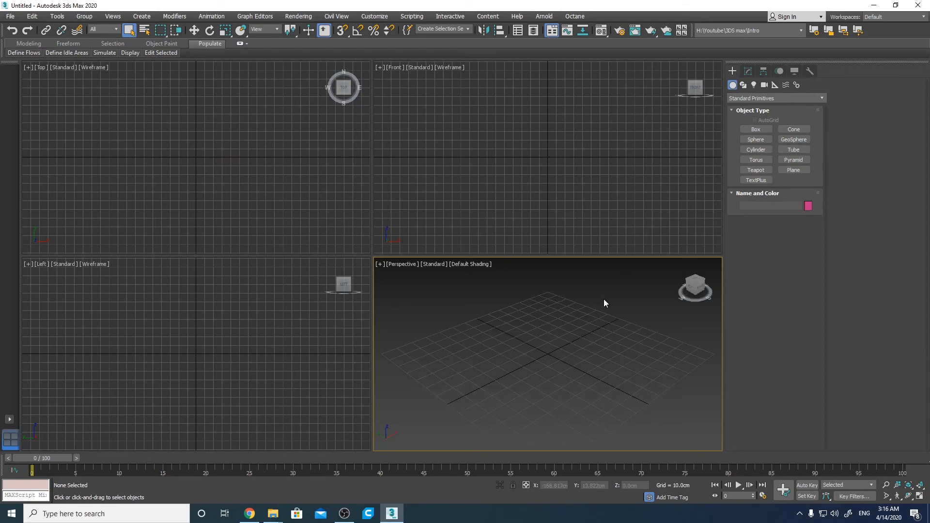
{"action": "left_click", "coordinate": [743, 86]}
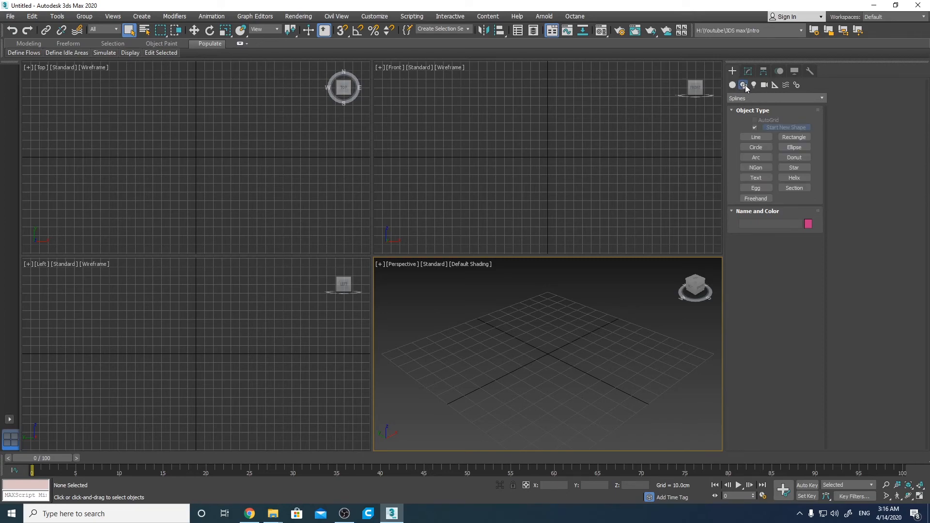
{"action": "left_click", "coordinate": [756, 147]}
{"action": "left_click", "coordinate": [547, 353]}
{"action": "left_click_drag", "start_coordinate": [547, 353], "coordinate": [564, 319]}
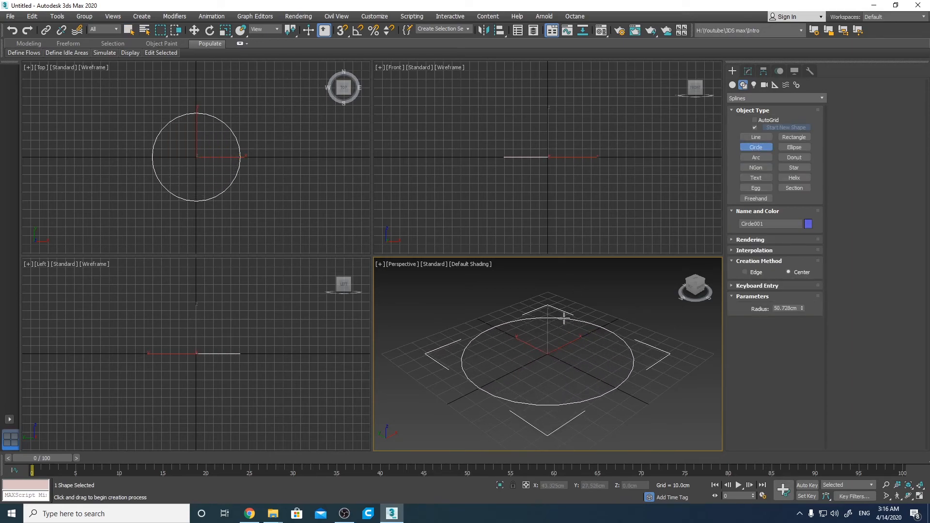
{"action": "right_click", "coordinate": [586, 299]}
{"action": "middle_click_drag", "start_coordinate": [573, 316], "coordinate": [537, 327], "text": "alt"}
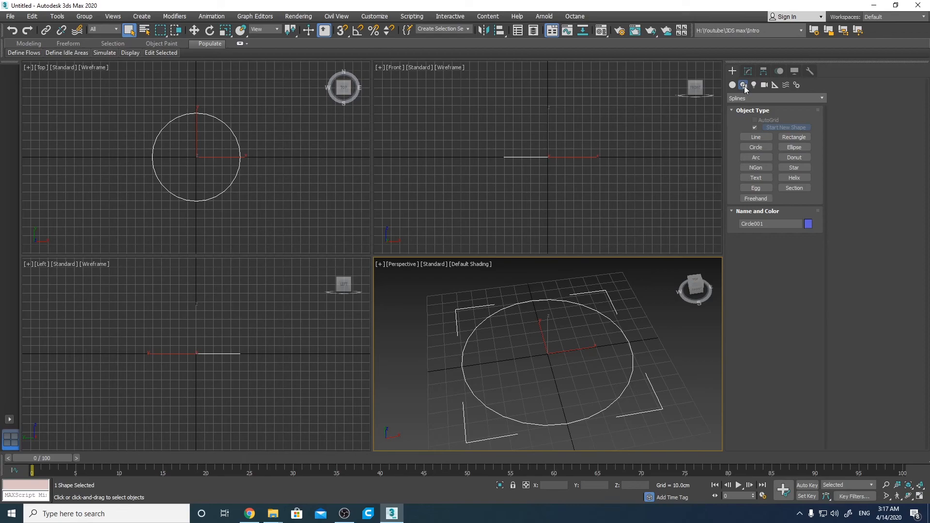
- Delete the circle spline from the scene
{"action": "right_click", "coordinate": [523, 327]}
{"action": "key", "text": "Delete"}
{"action": "key", "text": "ctrl+z"}
{"action": "key", "text": "Delete"}
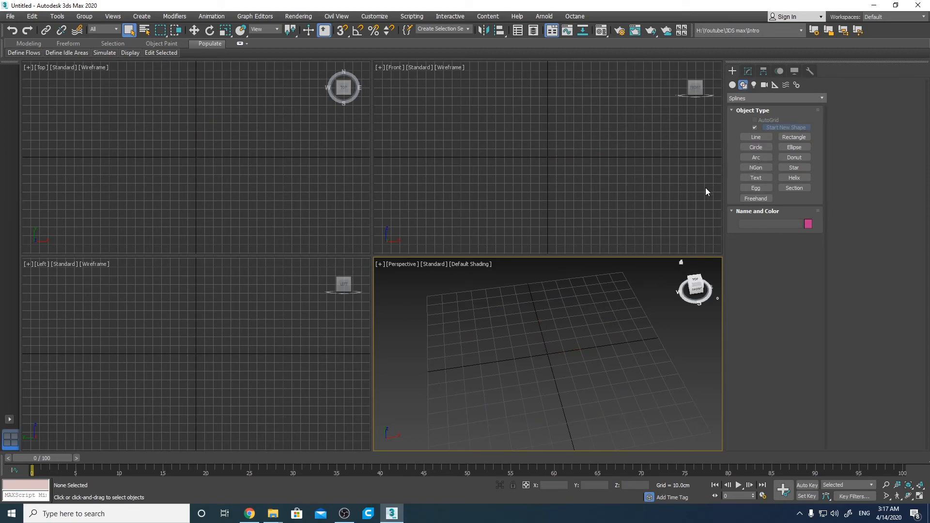
- Look through the object types offered for lights, cameras, space warps and systems
{"action": "left_click", "coordinate": [753, 85]}
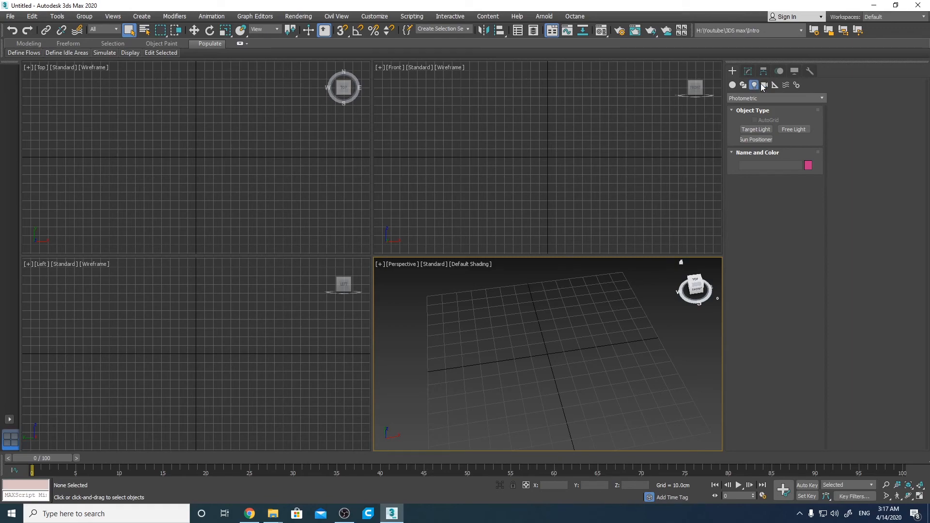
{"action": "left_click", "coordinate": [763, 86]}
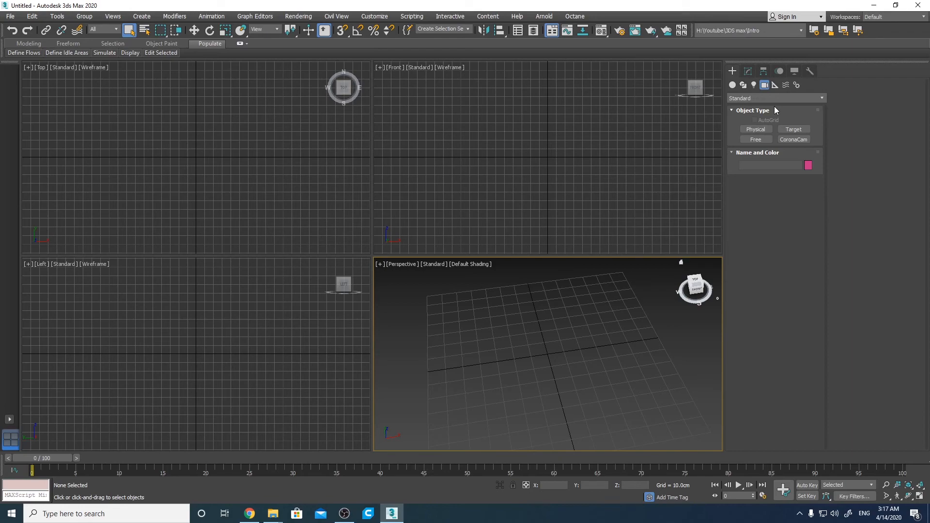
{"action": "left_click", "coordinate": [785, 86]}
{"action": "left_click", "coordinate": [796, 85]}
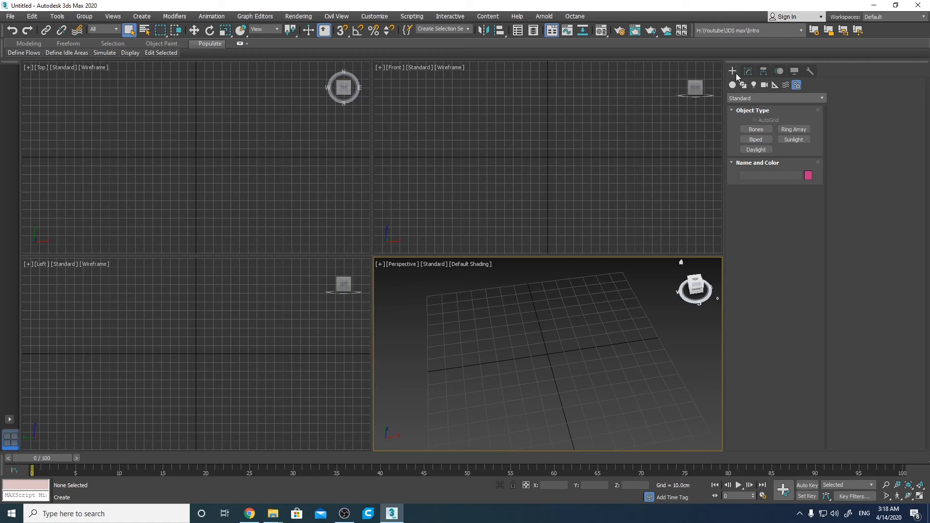
- Create a standard primitive sphere with a radius of about 28.4 cm near the grid centre in the Perspective view and deselect it
{"action": "left_click", "coordinate": [731, 85]}
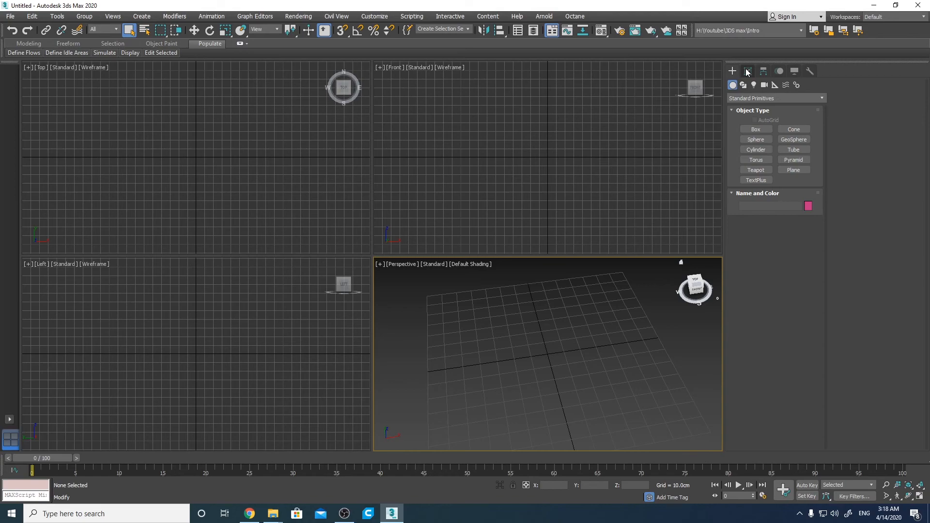
{"action": "left_click", "coordinate": [762, 140]}
{"action": "left_click_drag", "start_coordinate": [550, 352], "coordinate": [561, 326]}
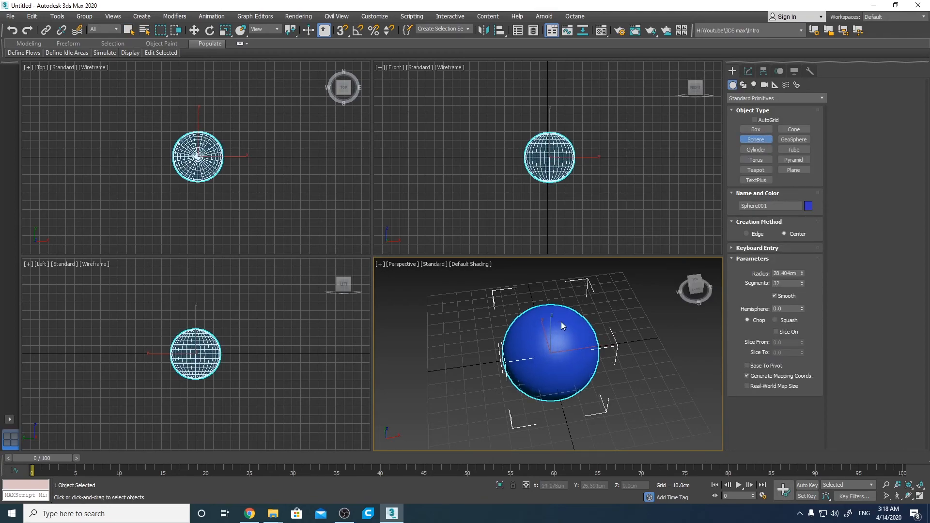
{"action": "right_click", "coordinate": [578, 307]}
- Maximize the Perspective viewport and return to the four-viewport layout, twice
{"action": "key", "text": "alt+w"}
{"action": "key", "text": "alt+w"}
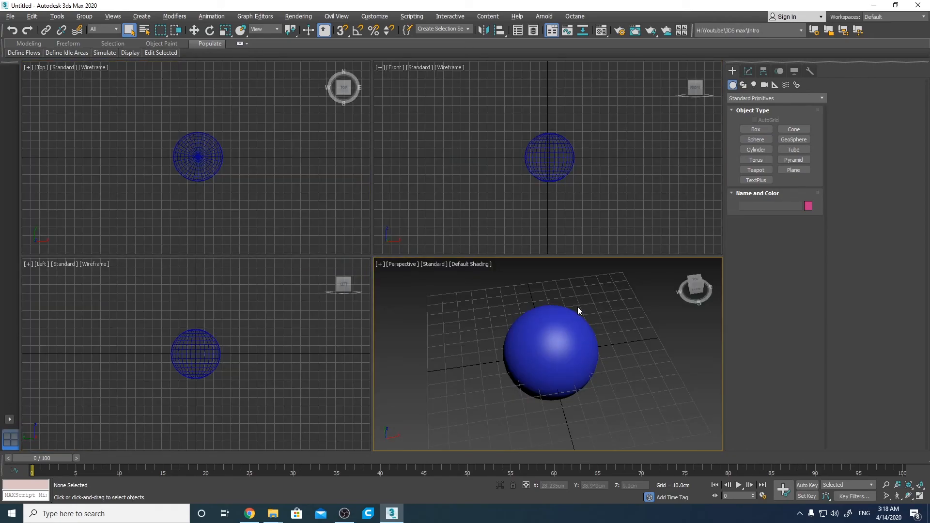
{"action": "key", "text": "alt+w"}
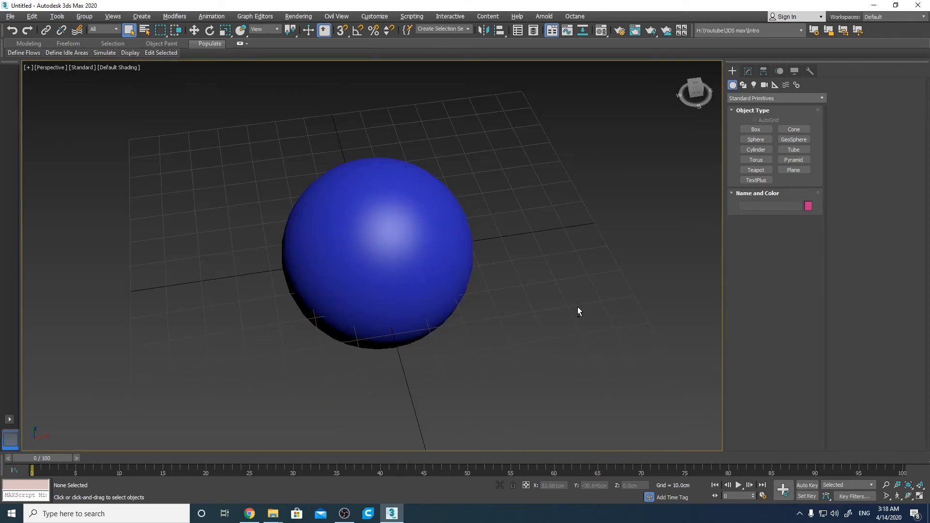
{"action": "key", "text": "alt+w"}
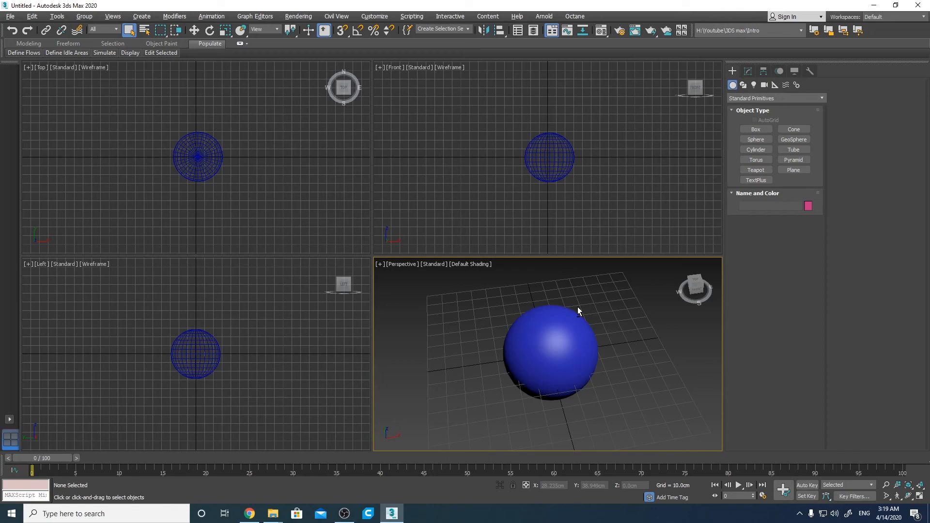
- Toggle the Perspective viewport twice and the Front viewport once between maximized and the four-viewport layout
{"action": "key", "text": "alt+w"}
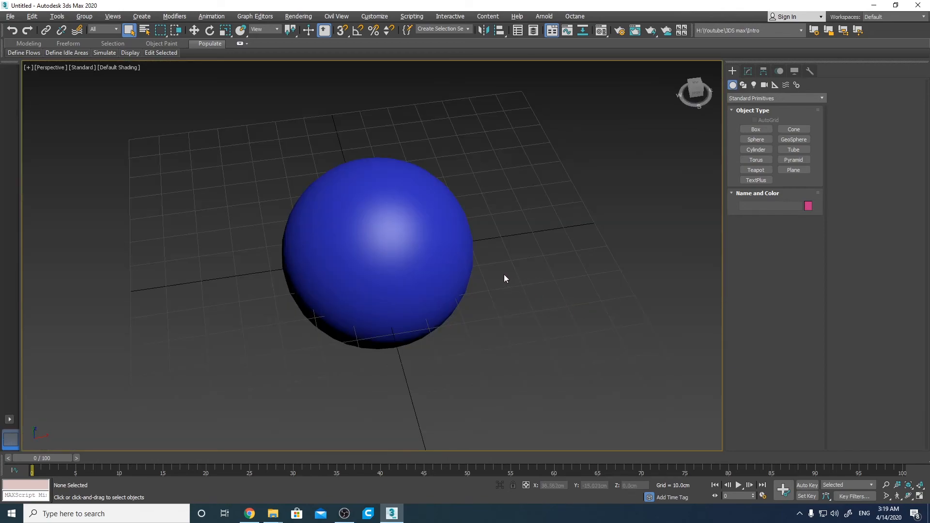
{"action": "key", "text": "alt+w"}
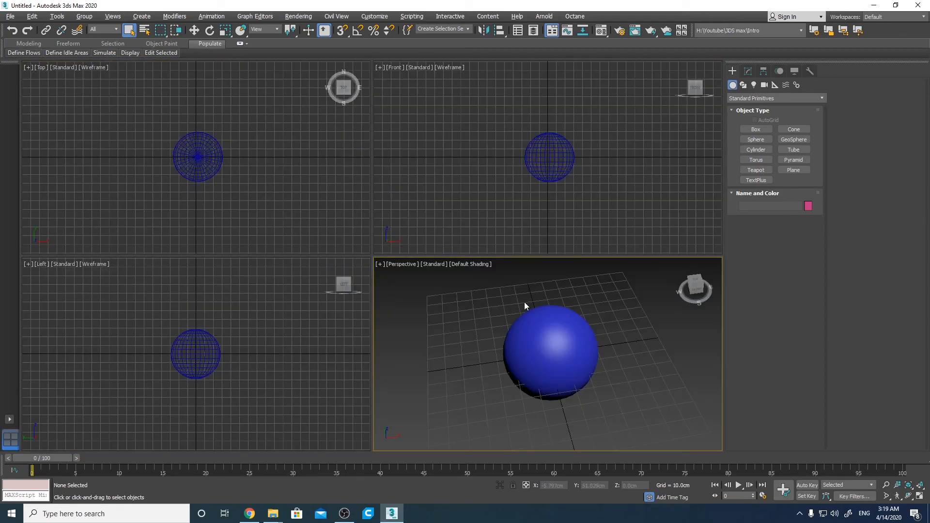
{"action": "key", "text": "alt+w"}
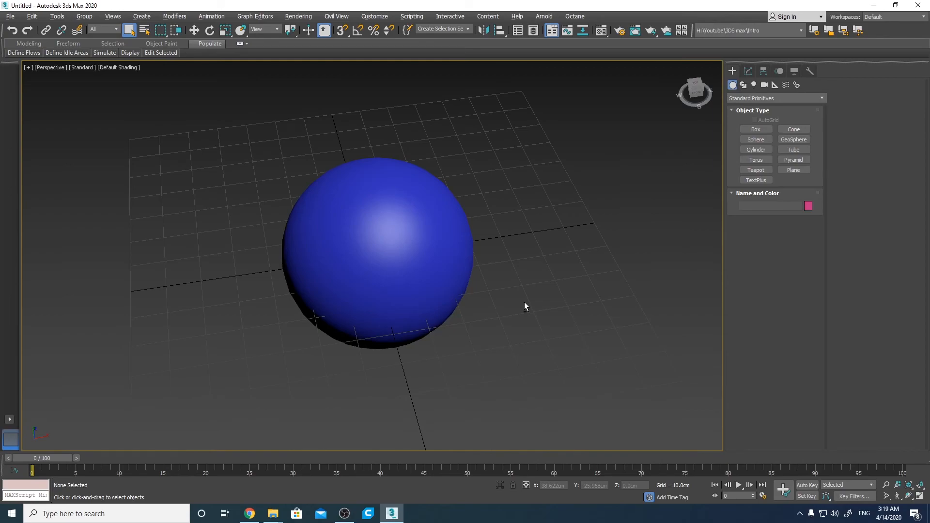
{"action": "key", "text": "alt+w"}
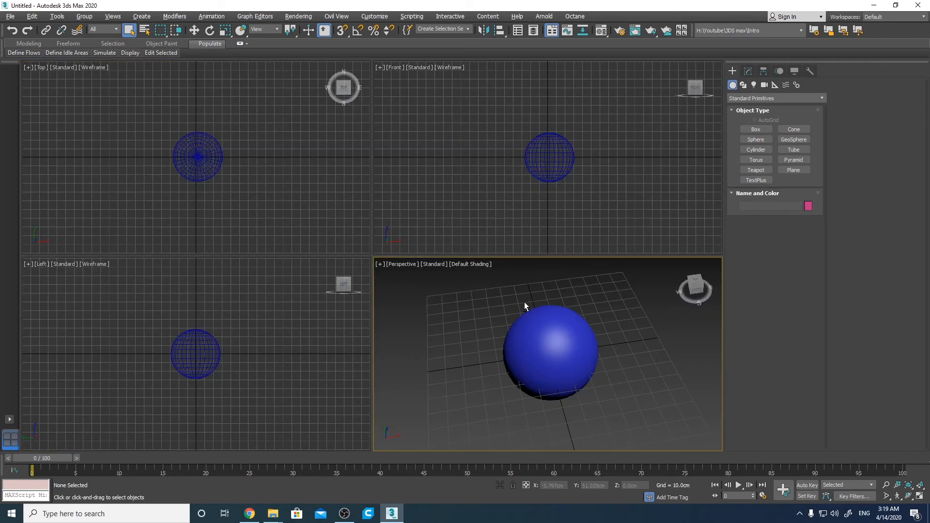
{"action": "left_click", "coordinate": [516, 205]}
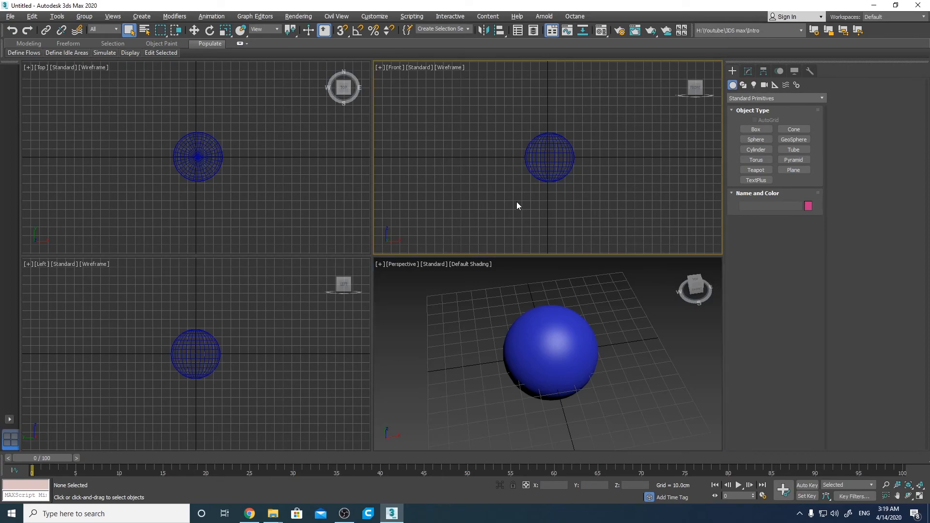
{"action": "key", "text": "alt+w"}
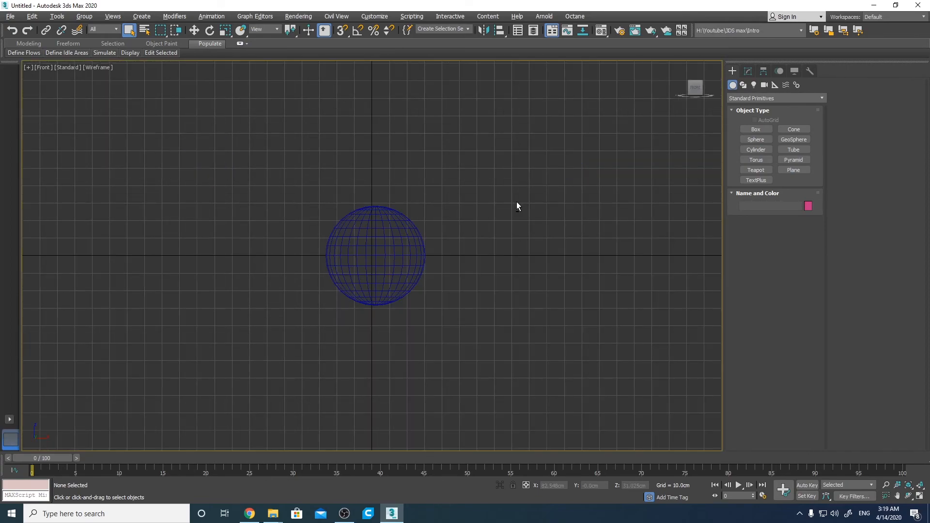
{"action": "key", "text": "alt+w"}
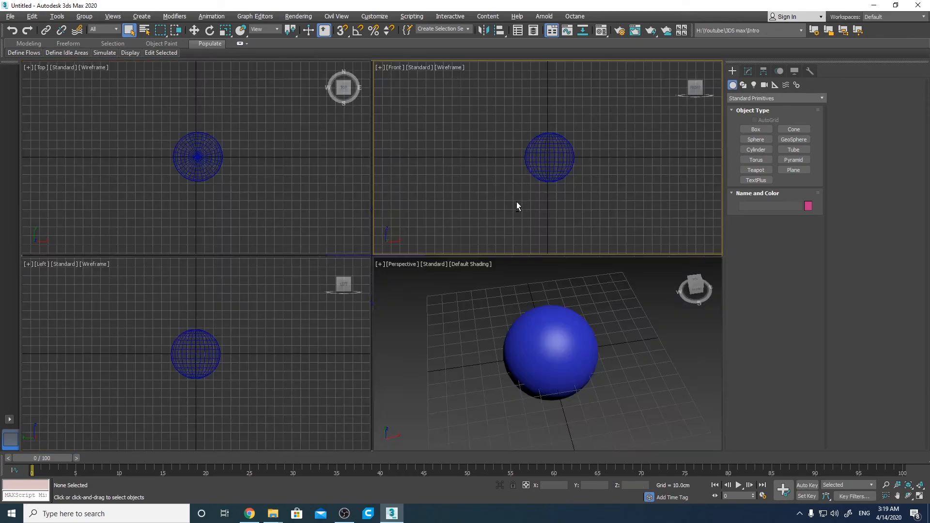
- Maximize the Perspective viewport, select the sphere and display its editable parameters
{"action": "left_click", "coordinate": [488, 293]}
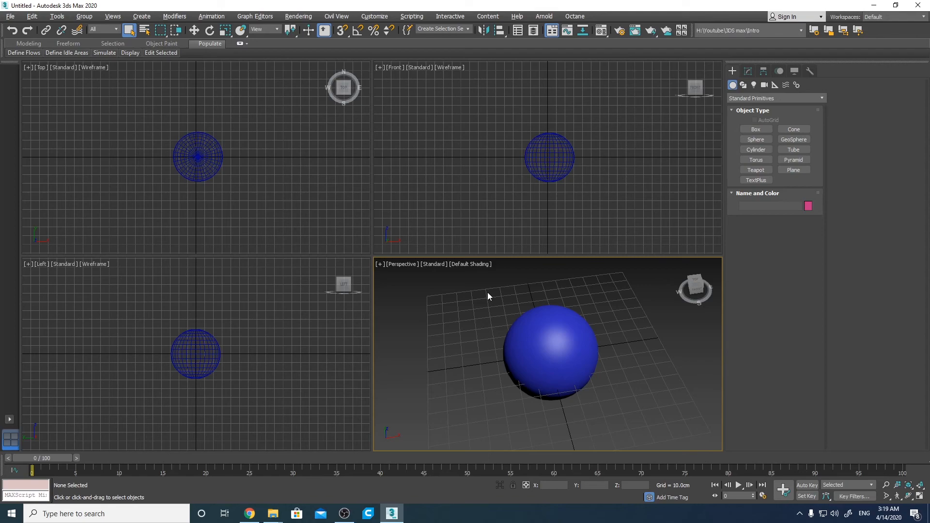
{"action": "key", "text": "alt+w"}
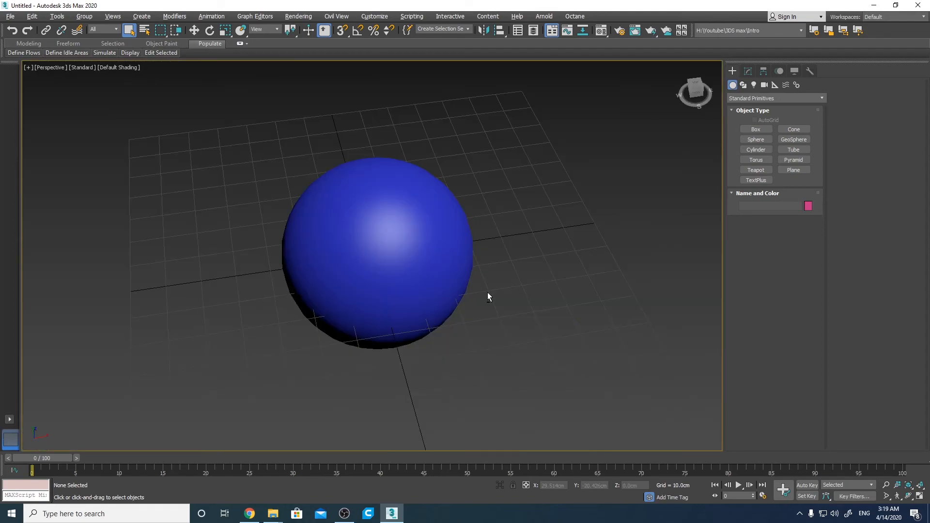
{"action": "scroll", "coordinate": [467, 272], "scroll_direction": "up", "scroll_amount": 2}
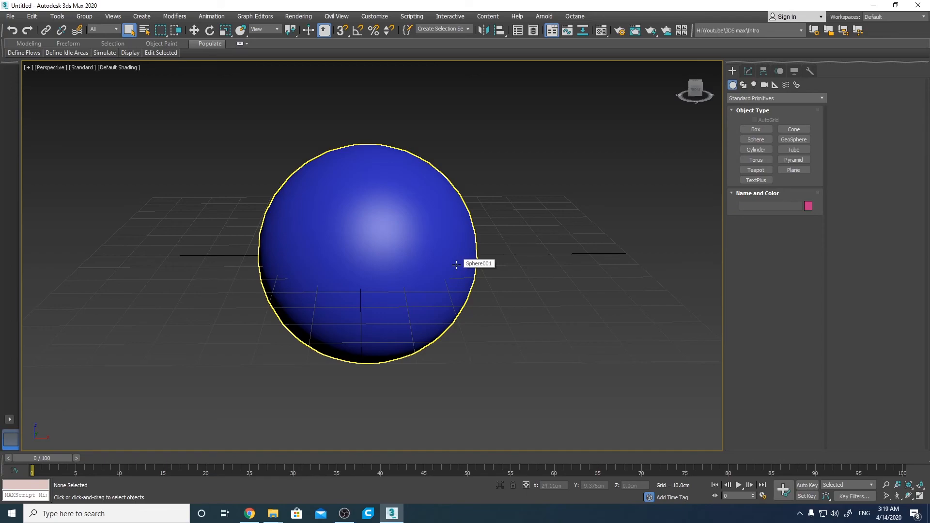
{"action": "left_click", "coordinate": [455, 265]}
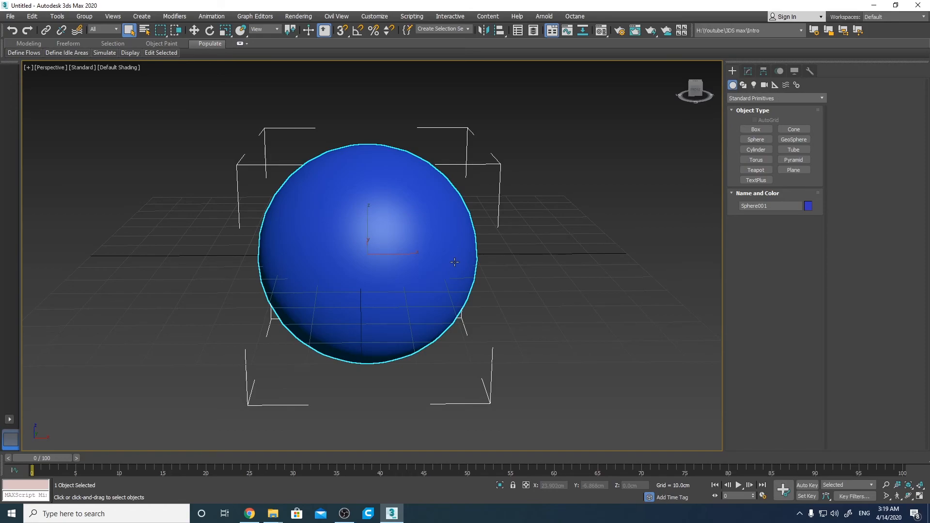
{"action": "left_click", "coordinate": [747, 71]}
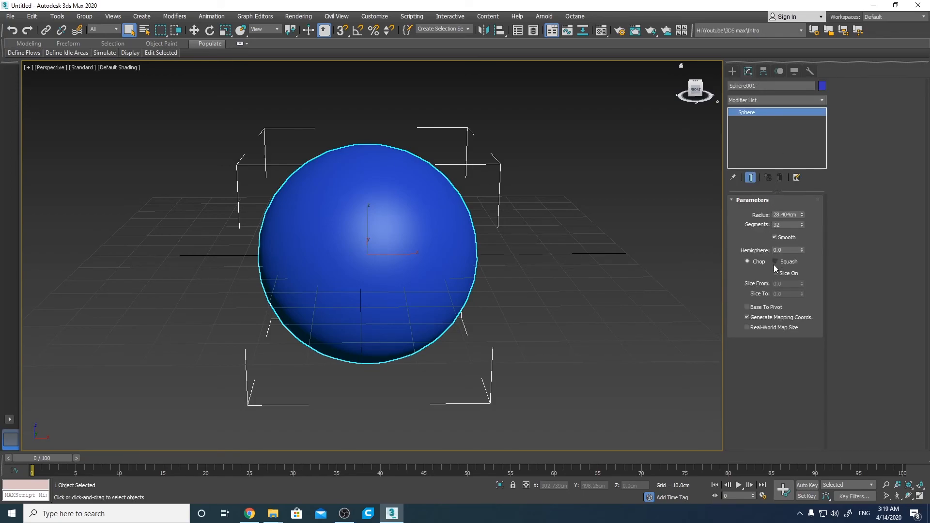
- Set the sphere's radius to 30 cm, try 10 cm, and restore 30 cm
{"action": "double_click", "coordinate": [791, 214]}
{"action": "type", "text": "30"}
{"action": "key", "text": "Return"}
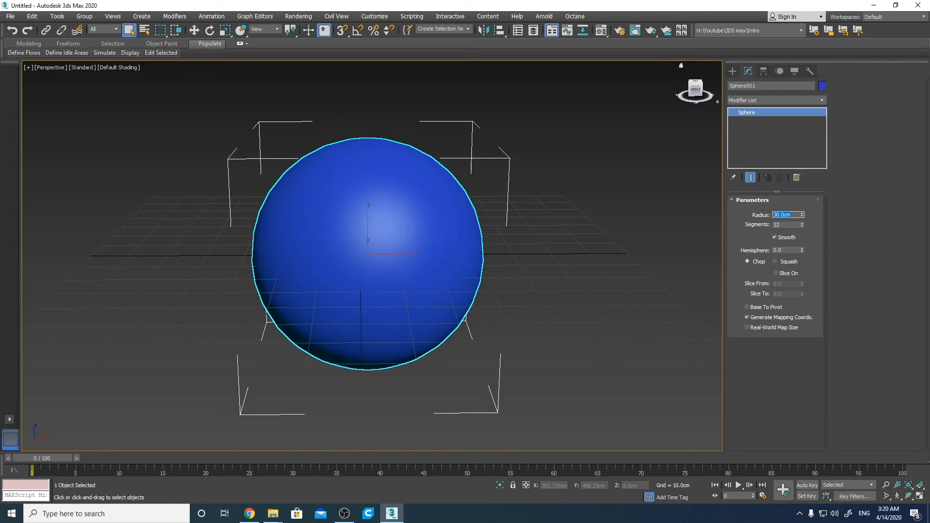
{"action": "type", "text": "10"}
{"action": "key", "text": "Return"}
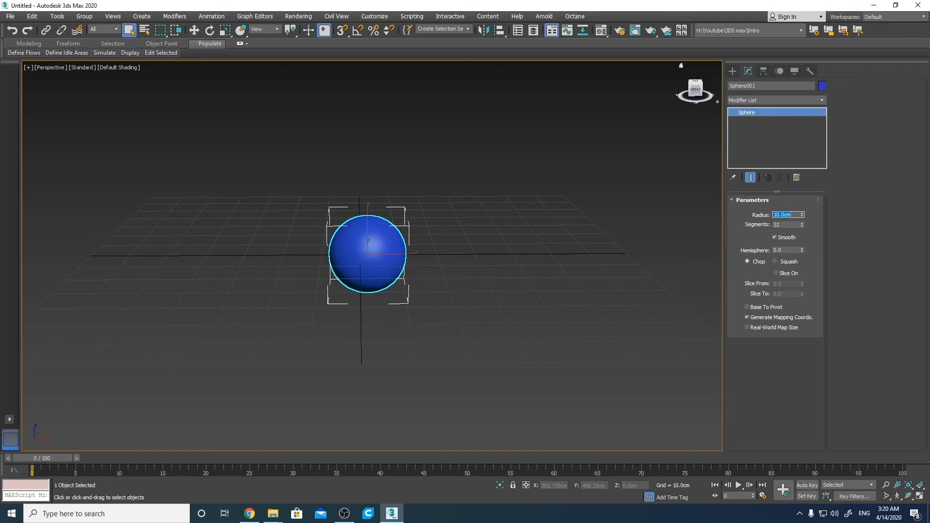
{"action": "type", "text": "30"}
{"action": "key", "text": "Return"}
- Try 10 and 30 segments on the sphere and settle on 60
{"action": "double_click", "coordinate": [786, 225]}
{"action": "type", "text": "10"}
{"action": "key", "text": "Return"}
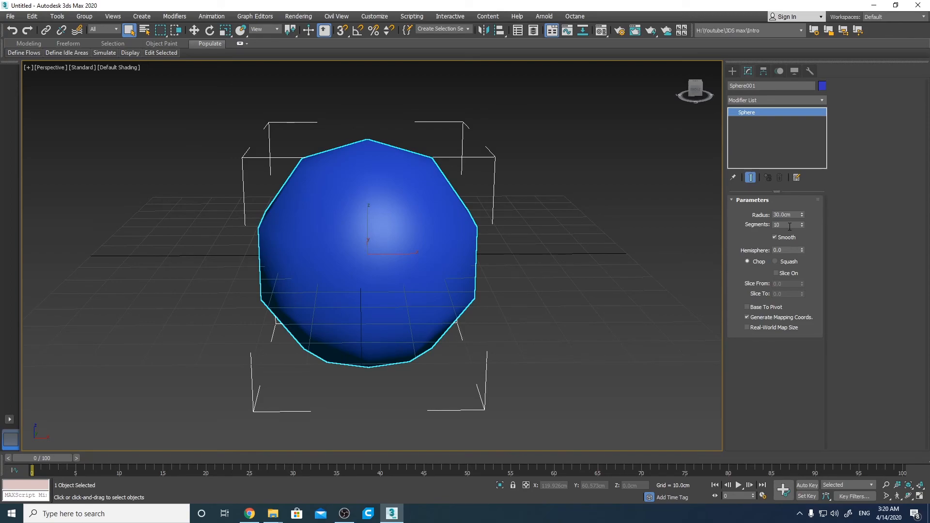
{"action": "double_click", "coordinate": [787, 224]}
{"action": "type", "text": "30"}
{"action": "key", "text": "Return"}
{"action": "type", "text": "60"}
{"action": "key", "text": "Return"}
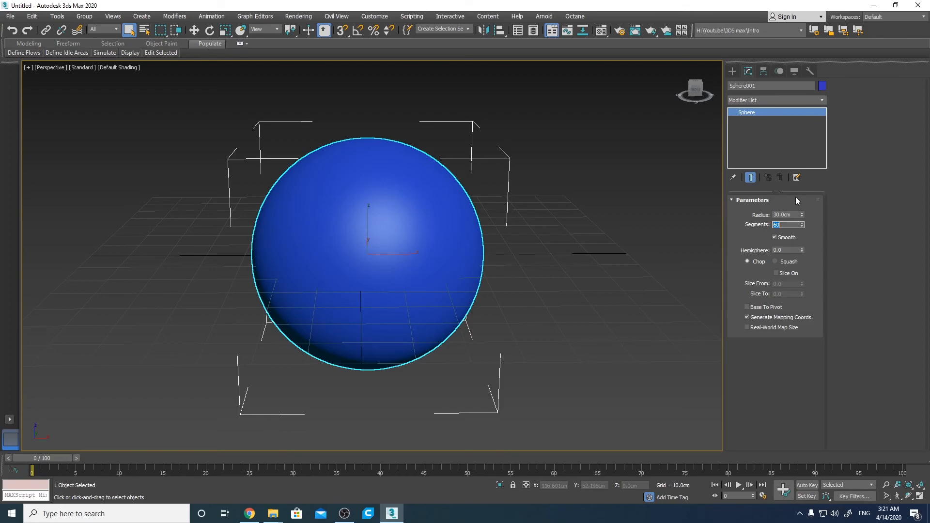
- Try Hemisphere values of 0.5 and 1 on the sphere and return it to 0
{"action": "left_click_drag", "start_coordinate": [801, 250], "coordinate": [802, 191]}
{"action": "double_click", "coordinate": [780, 249]}
{"action": "type", "text": "0.5"}
{"action": "key", "text": "Return"}
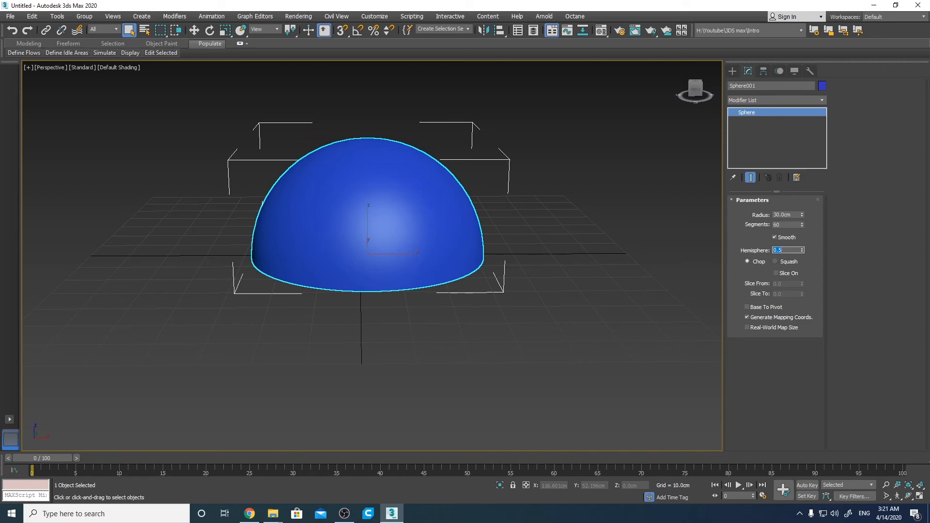
{"action": "type", "text": "0"}
{"action": "key", "text": "Return"}
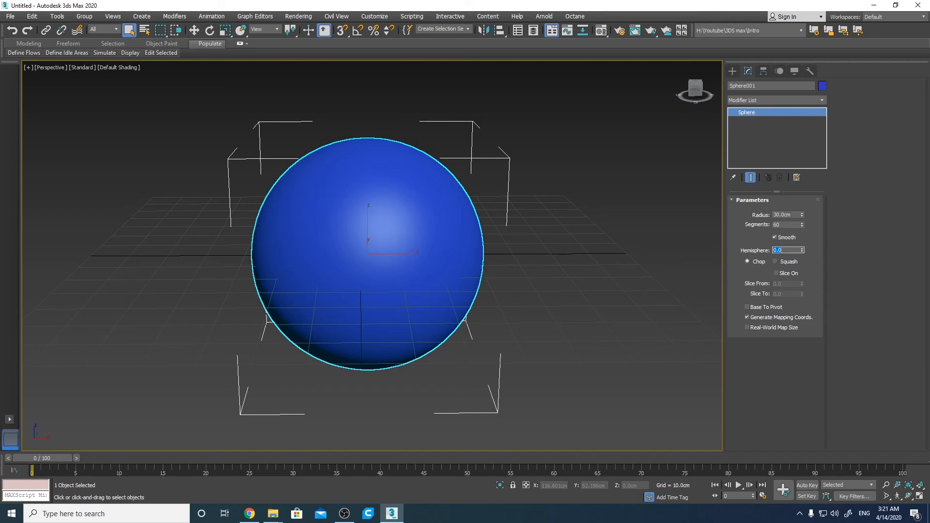
{"action": "type", "text": "1"}
{"action": "key", "text": "Return"}
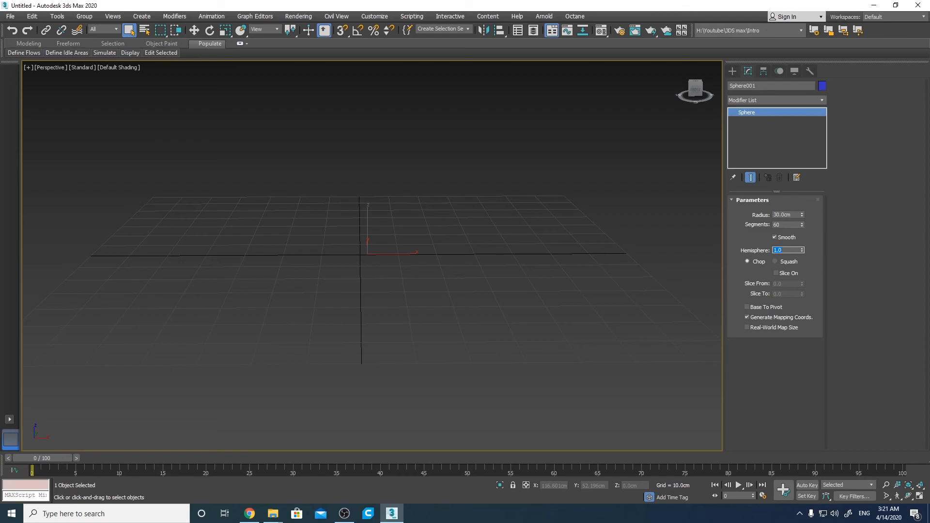
{"action": "type", "text": "0"}
{"action": "key", "text": "Return"}
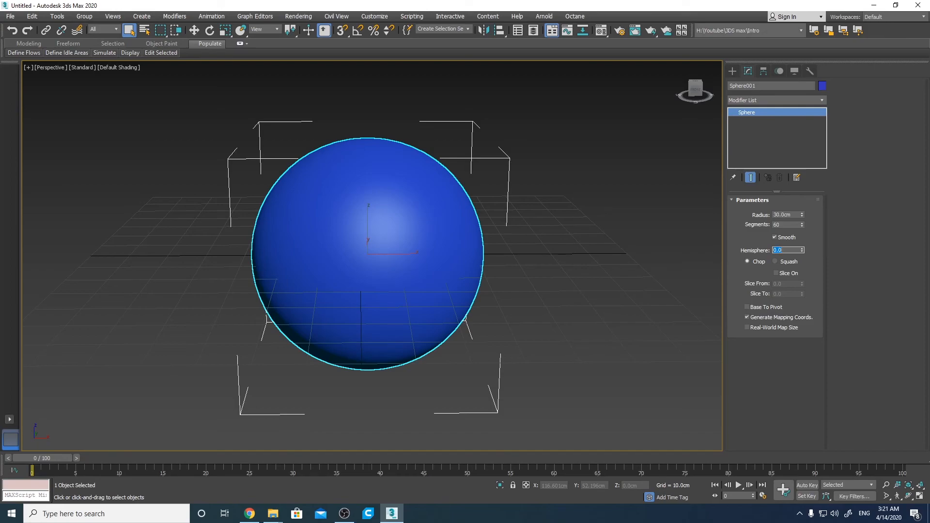
- Look through the available modifiers and apply a Noise modifier to the sphere
{"action": "left_click", "coordinate": [776, 102]}
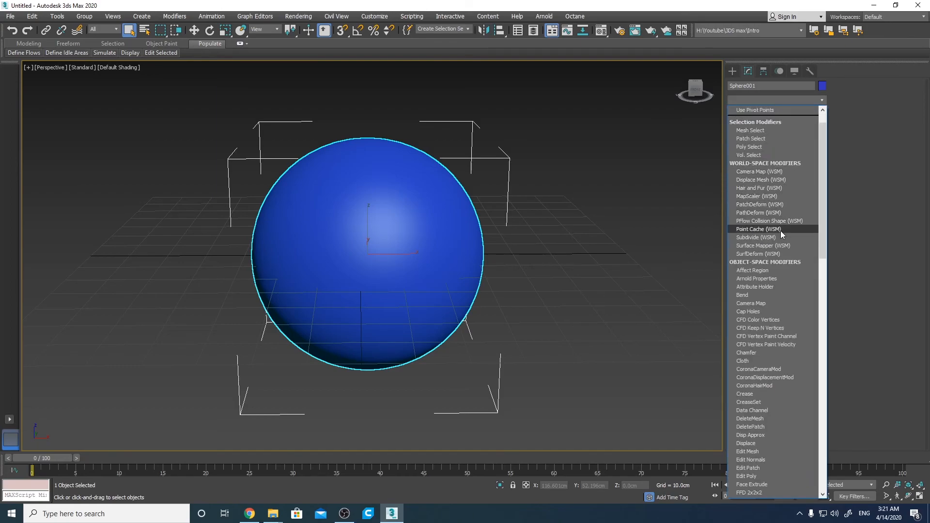
{"action": "scroll", "coordinate": [780, 230], "scroll_direction": "down", "scroll_amount": 3}
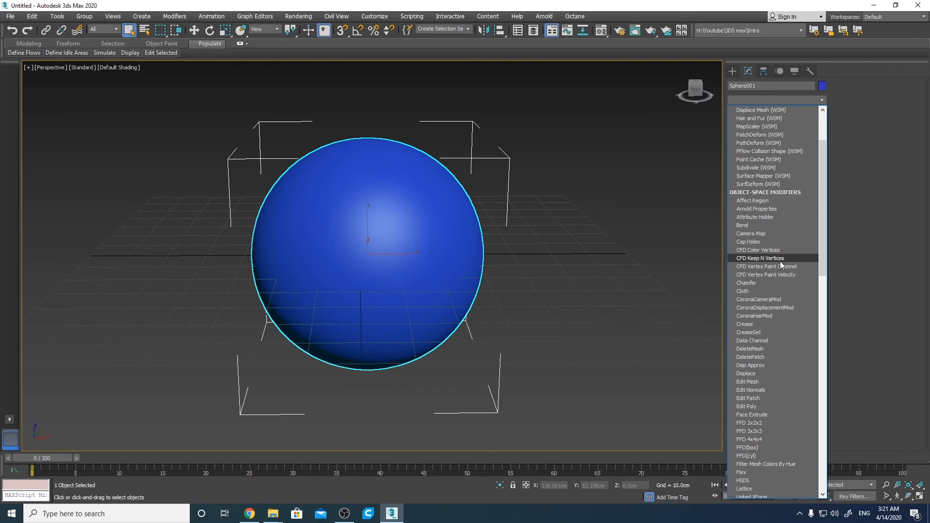
{"action": "left_click_drag", "start_coordinate": [821, 213], "coordinate": [817, 317]}
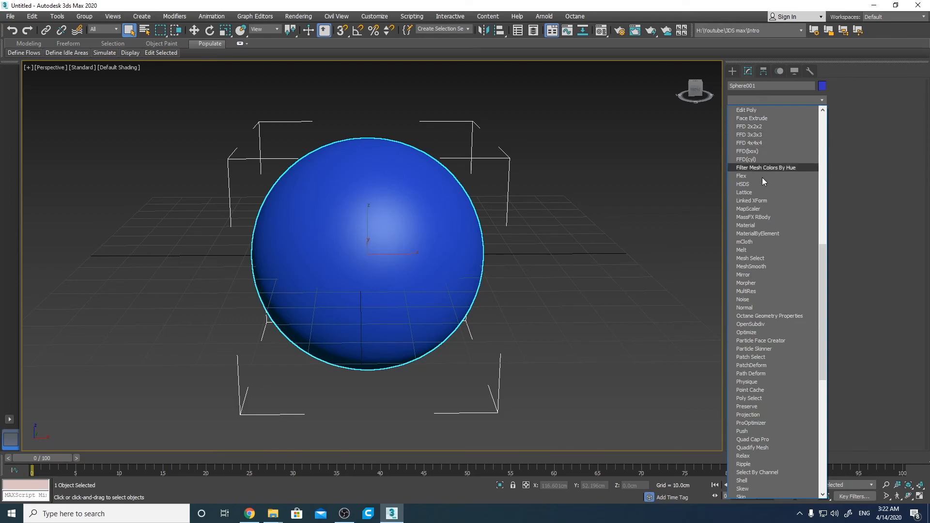
{"action": "left_click", "coordinate": [764, 299]}
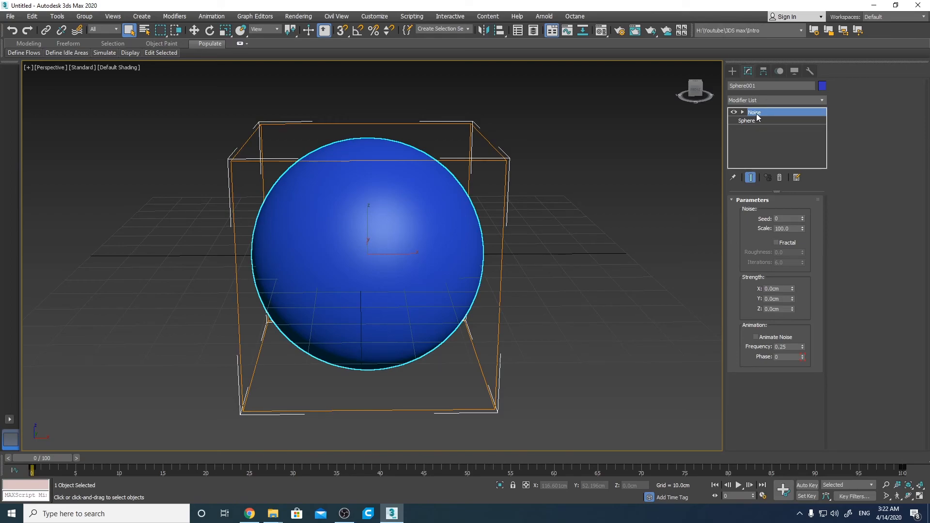
- Set the Noise modifier's strength to 10 cm on the X, Y and Z axes
{"action": "left_click", "coordinate": [782, 288]}
{"action": "type", "text": "10"}
{"action": "key", "text": "Tab"}
{"action": "type", "text": "10"}
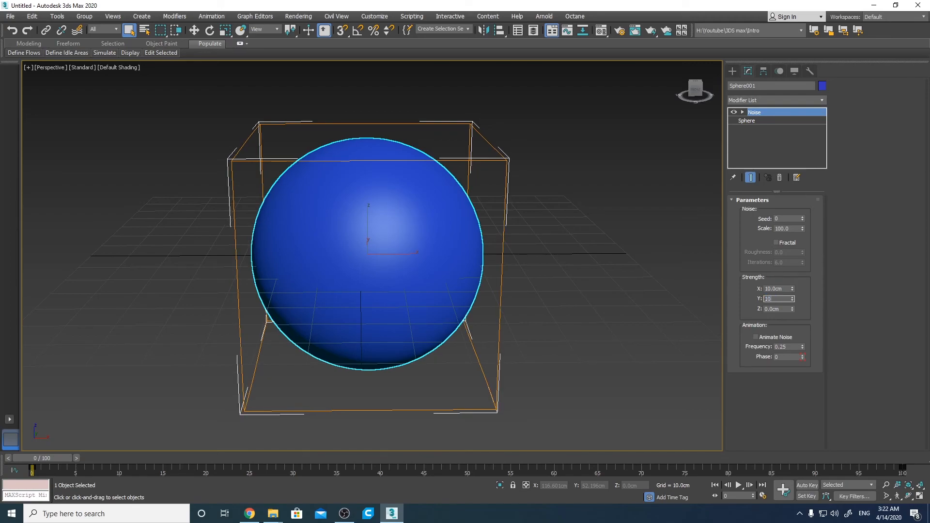
{"action": "key", "text": "Tab"}
{"action": "type", "text": "10"}
{"action": "key", "text": "Return"}
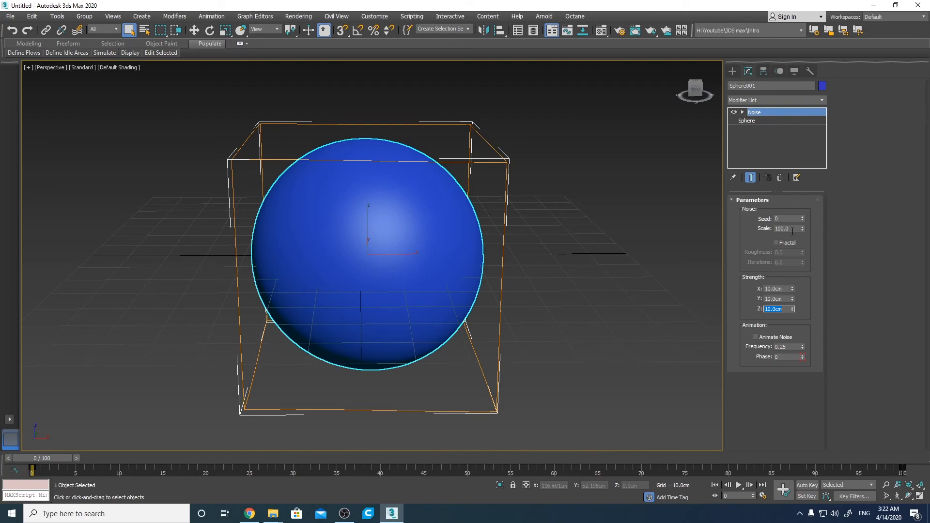
- Try Noise scales of 13 and about 5.46 on the sphere and delete the Noise modifier
{"action": "left_click_drag", "start_coordinate": [801, 228], "coordinate": [792, 272]}
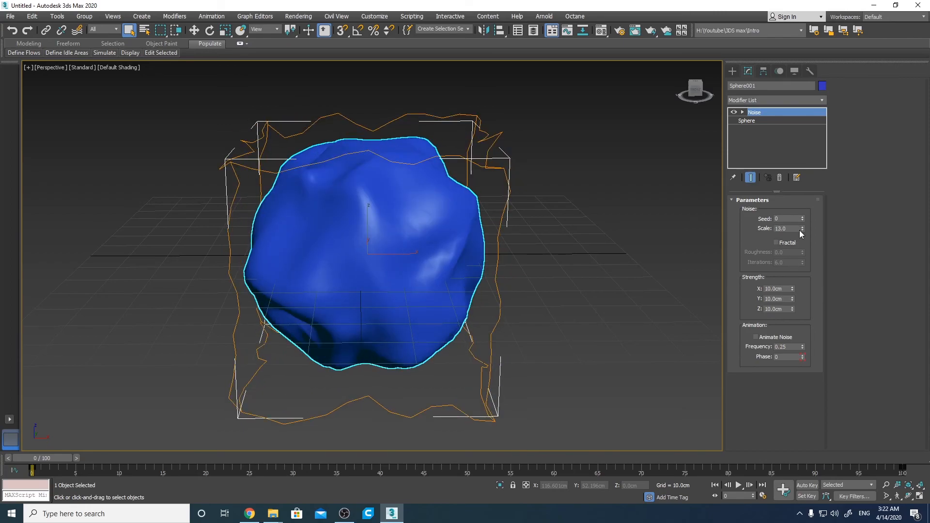
{"action": "left_click_drag", "start_coordinate": [803, 229], "coordinate": [794, 258]}
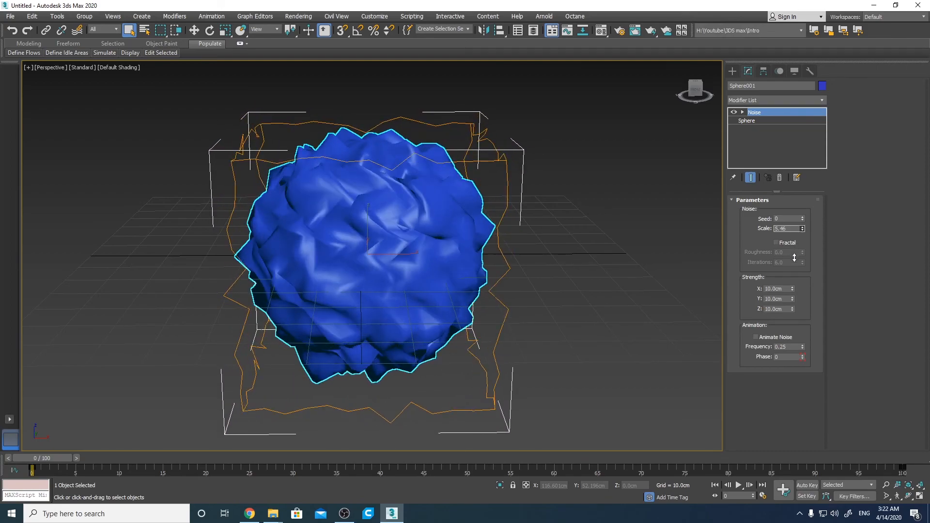
{"action": "right_click", "coordinate": [794, 258]}
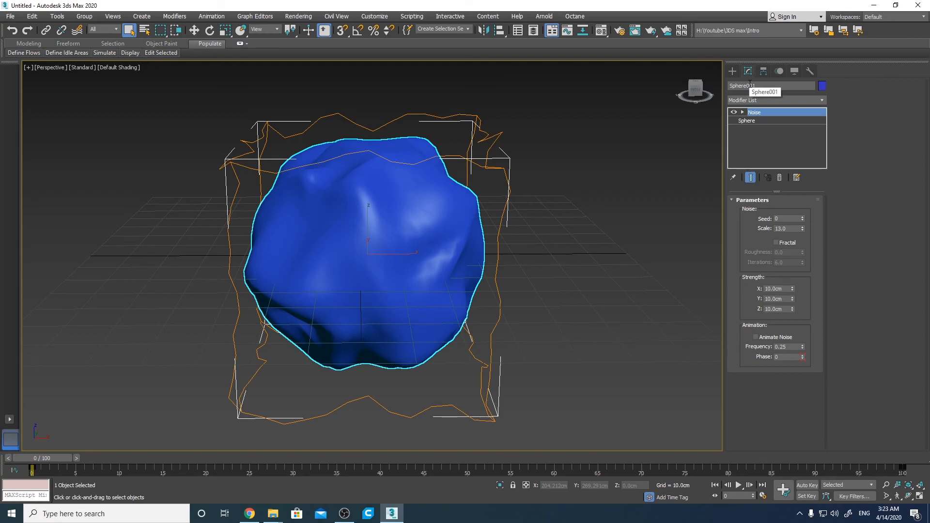
{"action": "left_click", "coordinate": [779, 179]}
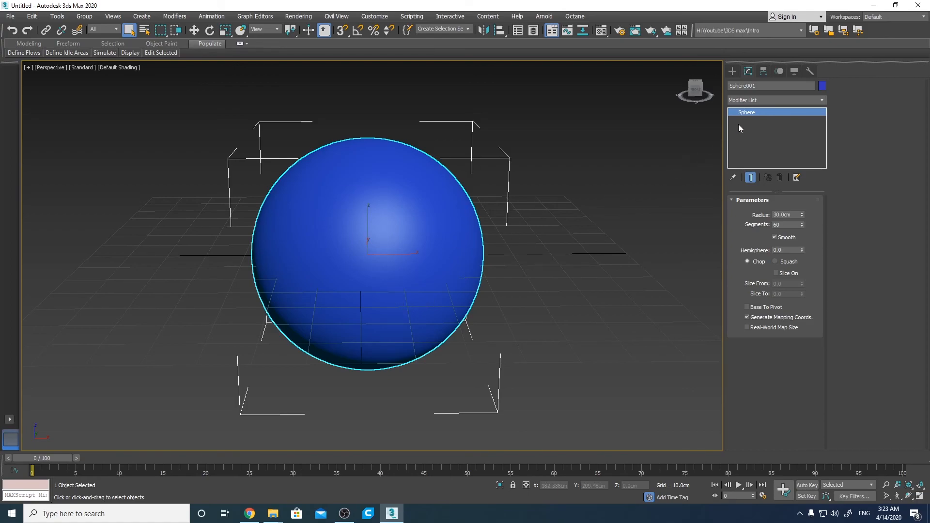
- Try out a Stretch modifier on the sphere by varying its stretch amount, and delete the modifier
{"action": "left_click", "coordinate": [773, 98]}
{"action": "left_click_drag", "start_coordinate": [822, 121], "coordinate": [830, 310]}
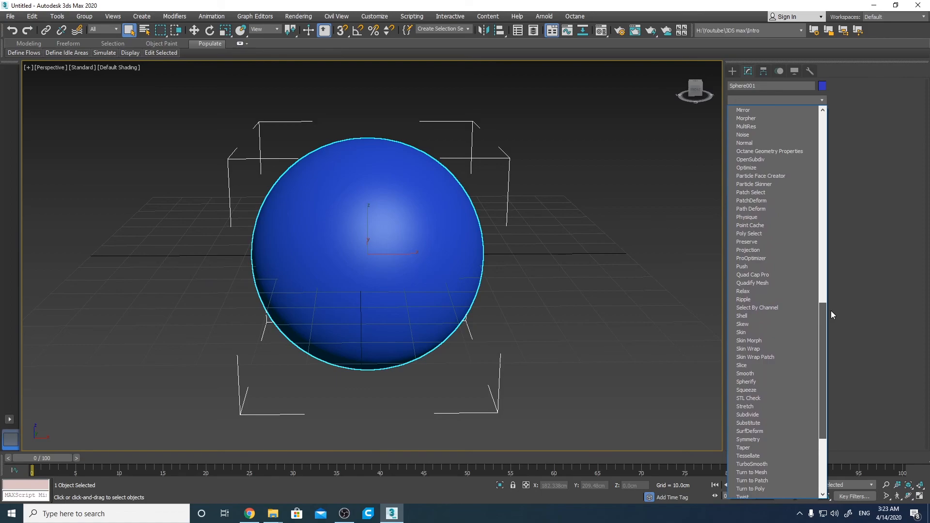
{"action": "left_click", "coordinate": [830, 311]}
{"action": "left_click", "coordinate": [822, 100]}
{"action": "left_click_drag", "start_coordinate": [823, 116], "coordinate": [812, 333]}
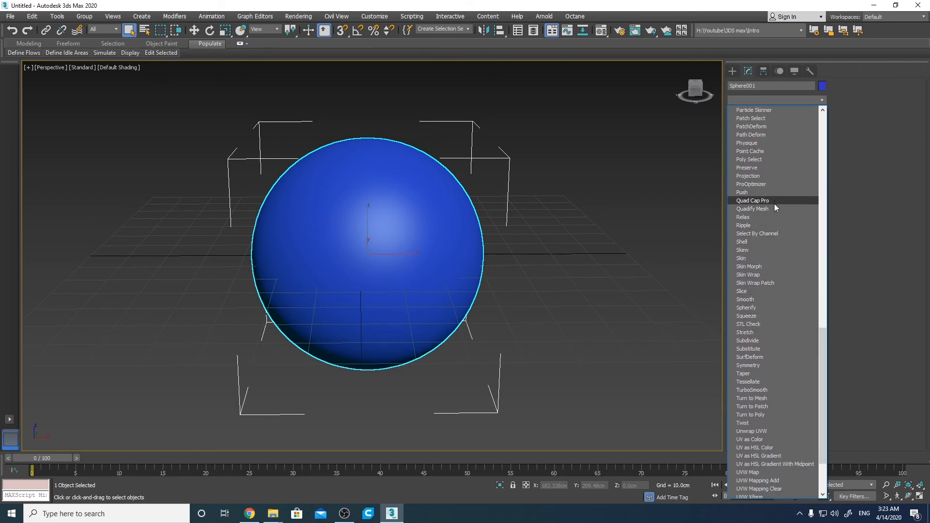
{"action": "left_click", "coordinate": [770, 332]}
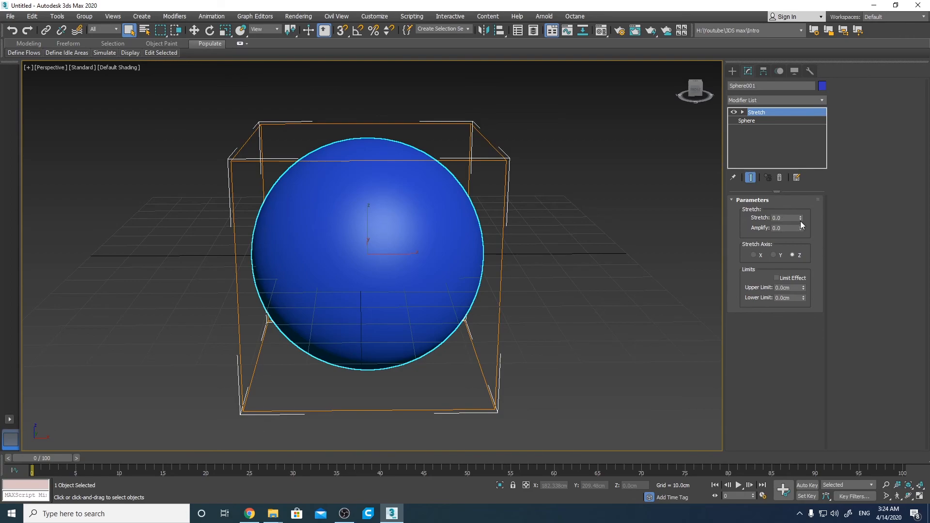
{"action": "mouse_move", "coordinate": [800, 218]}
{"action": "left_mouse_down"}
{"action": "mouse_move", "coordinate": [800, 208]}
{"action": "mouse_move", "coordinate": [802, 222]}
{"action": "left_mouse_up"}
{"action": "left_click", "coordinate": [778, 178]}
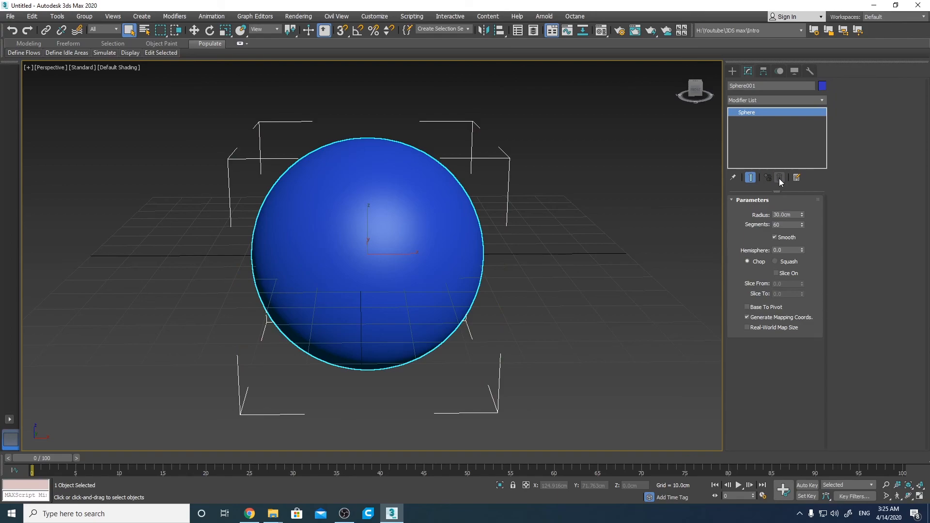
- Look through the Hierarchy, Motion, Display and Utilities command panels, hiding and unhiding the Geometry category, and return to the Standard Primitives
{"action": "left_click", "coordinate": [763, 72]}
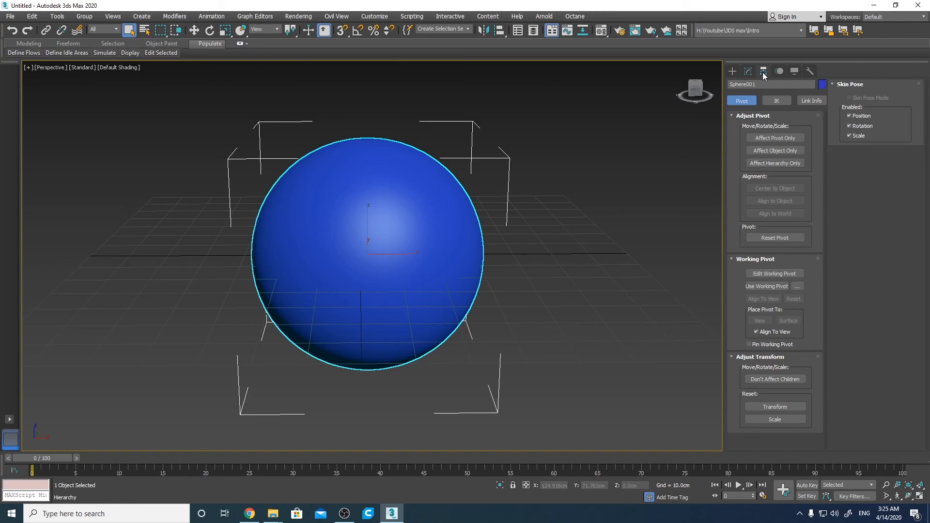
{"action": "left_click", "coordinate": [777, 71]}
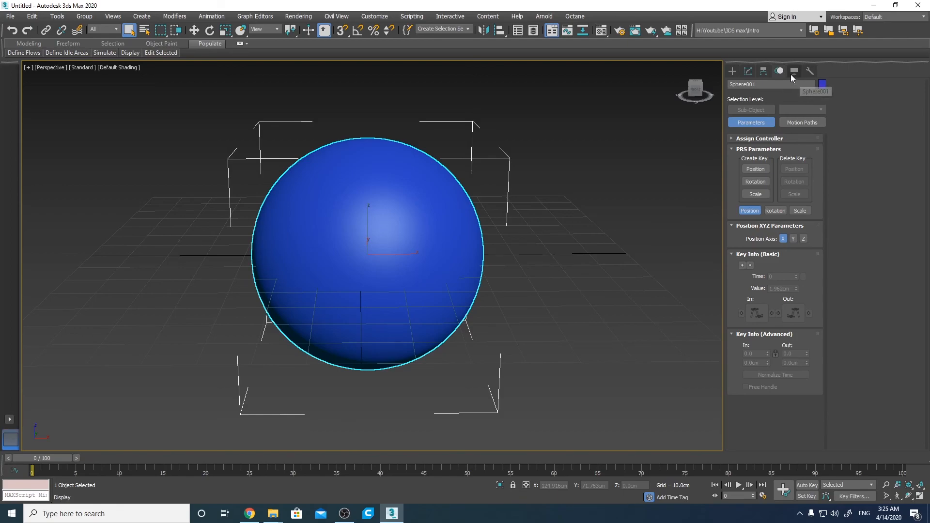
{"action": "left_click", "coordinate": [791, 74]}
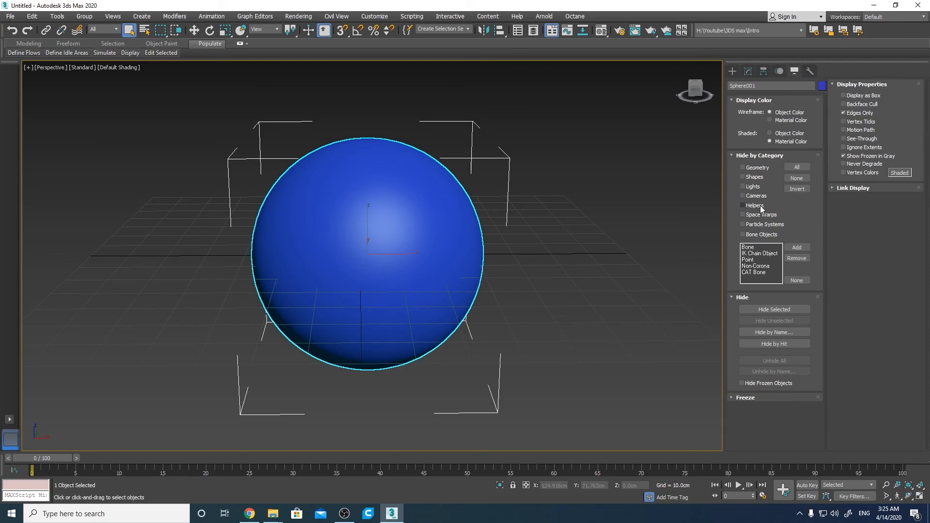
{"action": "left_click", "coordinate": [742, 167]}
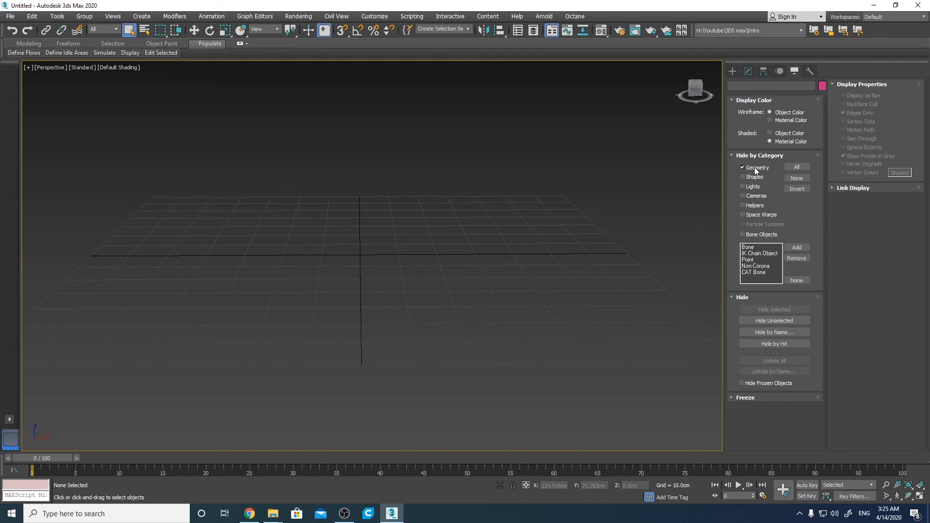
{"action": "left_click", "coordinate": [753, 167]}
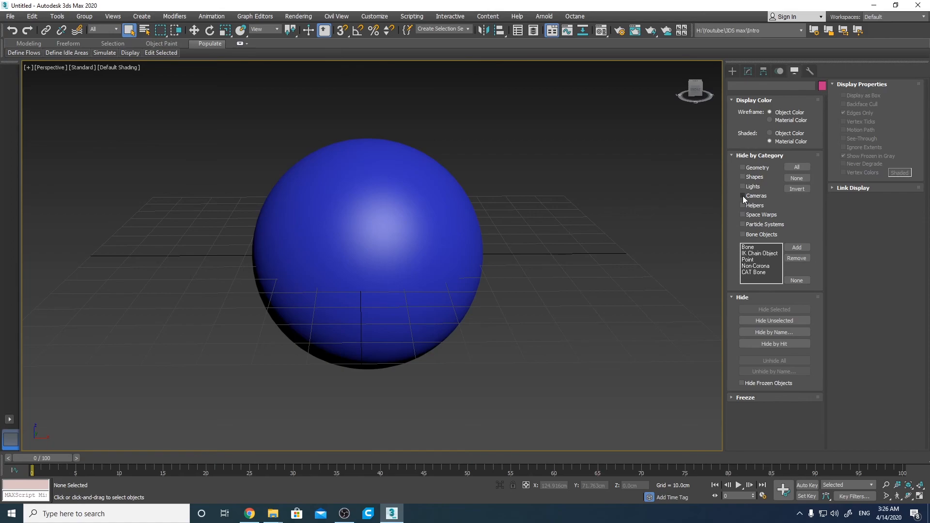
{"action": "left_click", "coordinate": [808, 71]}
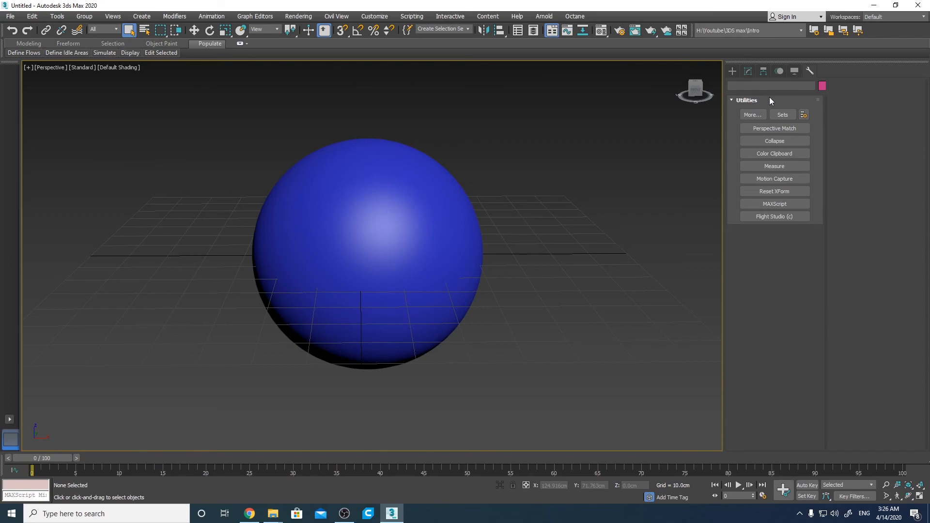
{"action": "left_click", "coordinate": [732, 71]}
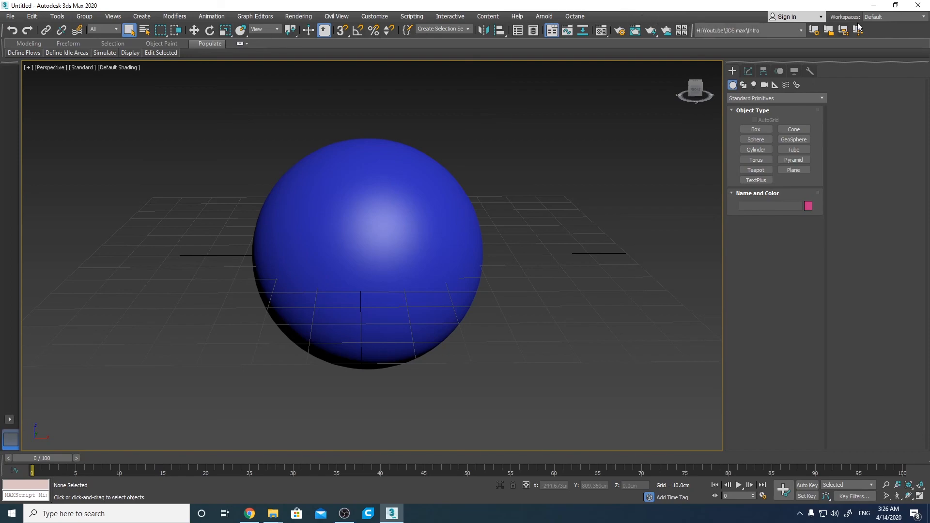
- Try out undo and redo on the sphere's last selection change
{"action": "left_click", "coordinate": [16, 37]}
{"action": "left_click", "coordinate": [15, 37]}
{"action": "left_click", "coordinate": [16, 36]}
{"action": "left_click", "coordinate": [16, 36]}
{"action": "left_click", "coordinate": [15, 37]}
{"action": "left_click", "coordinate": [16, 37]}
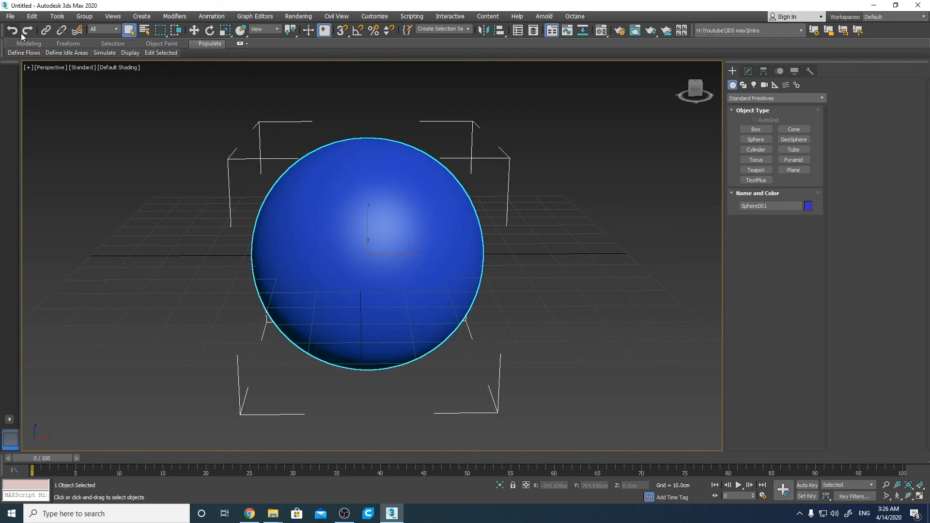
{"action": "left_click", "coordinate": [27, 33]}
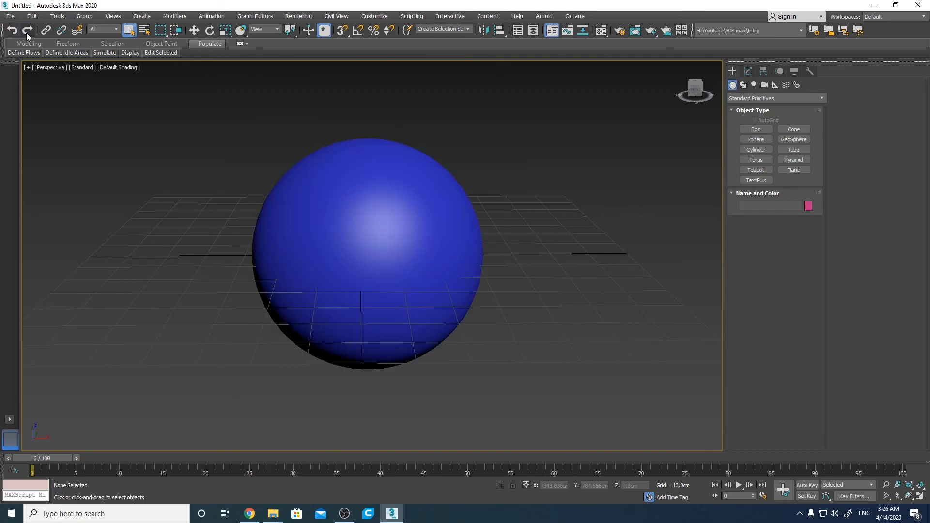
- Move the sphere along the X axis to about 47.6 cm, and undo, redo and again undo the move
{"action": "left_click", "coordinate": [370, 202]}
{"action": "key", "text": "w"}
{"action": "left_click_drag", "start_coordinate": [419, 256], "coordinate": [565, 257]}
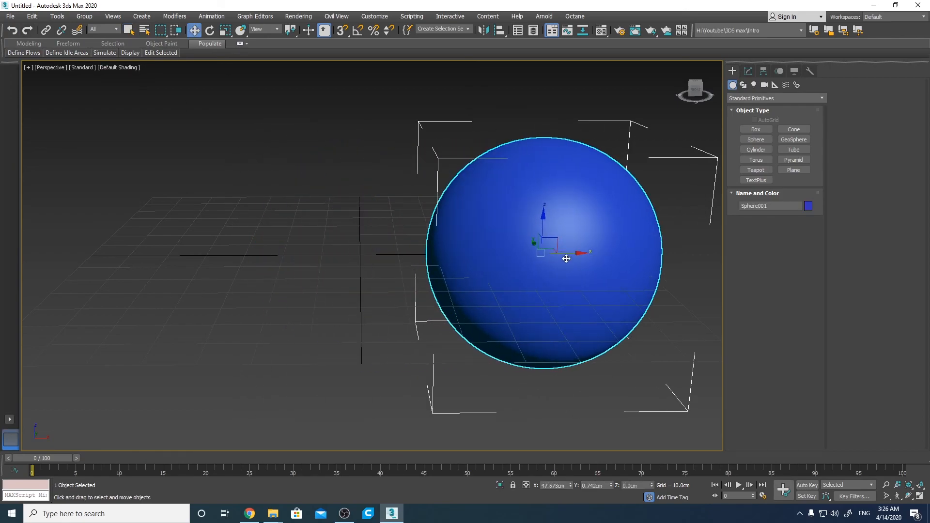
{"action": "left_click", "coordinate": [12, 30]}
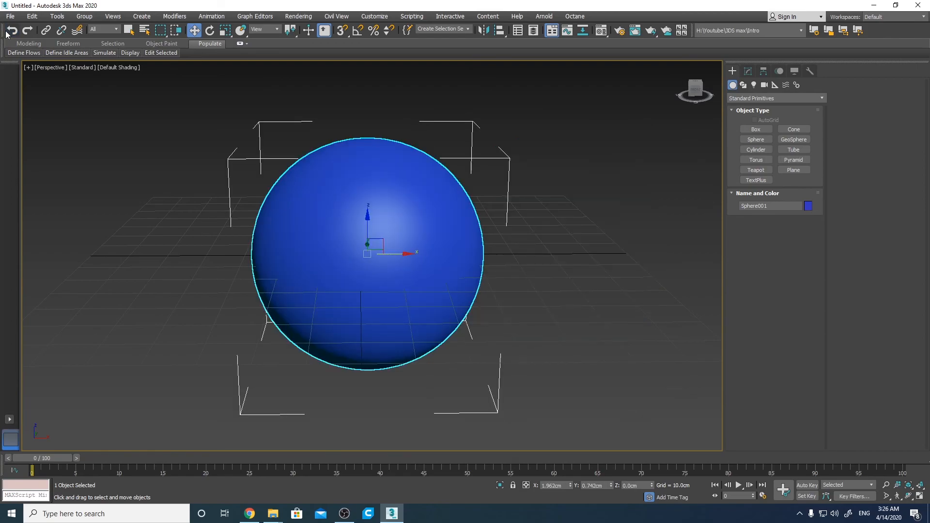
{"action": "left_click", "coordinate": [25, 32]}
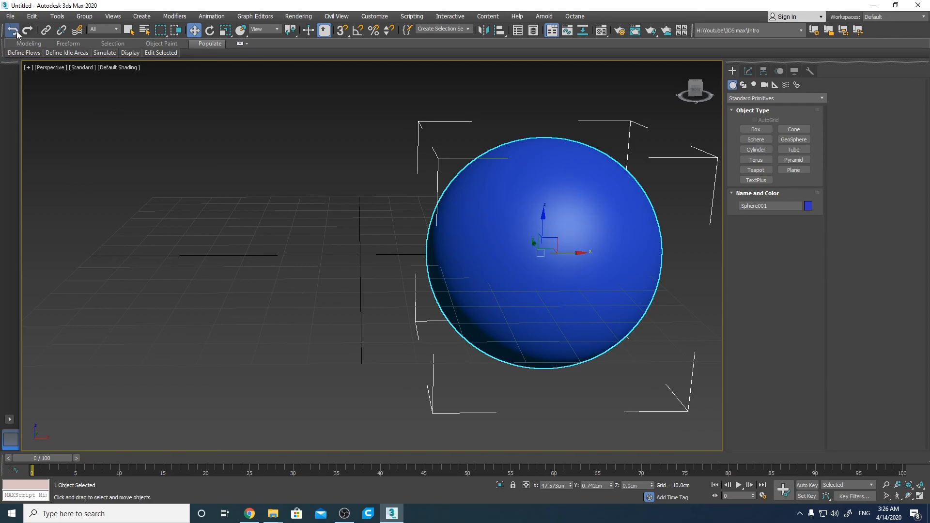
{"action": "left_click", "coordinate": [12, 31]}
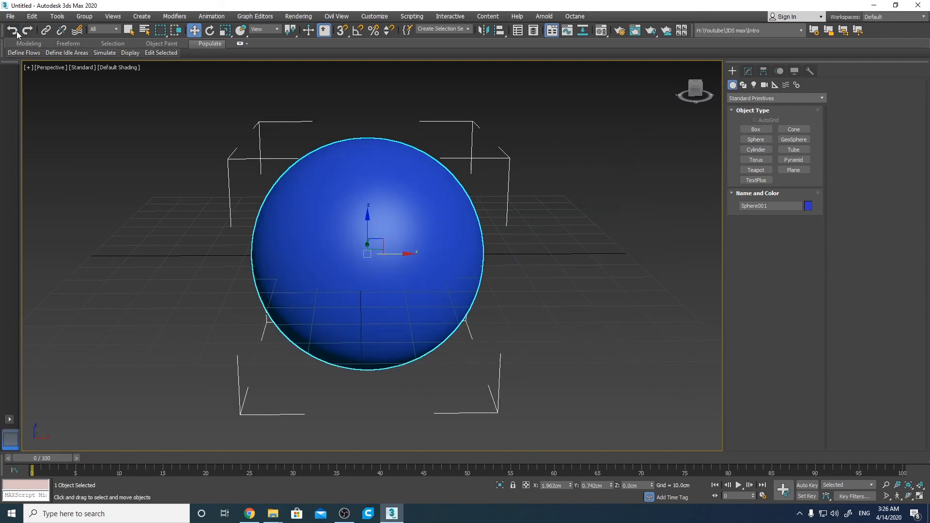
- Deselect the sphere and reselect it with the Select Object tool
{"action": "left_click", "coordinate": [263, 178]}
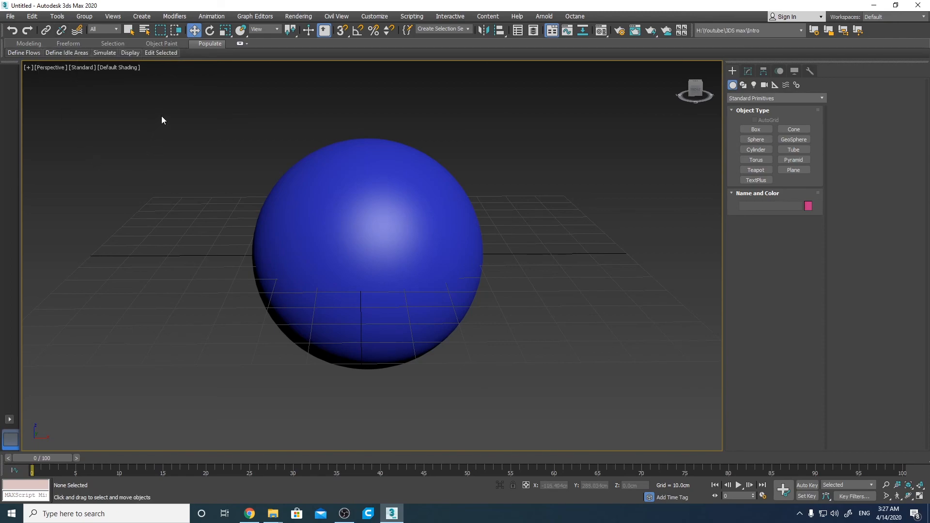
{"action": "left_click", "coordinate": [128, 30]}
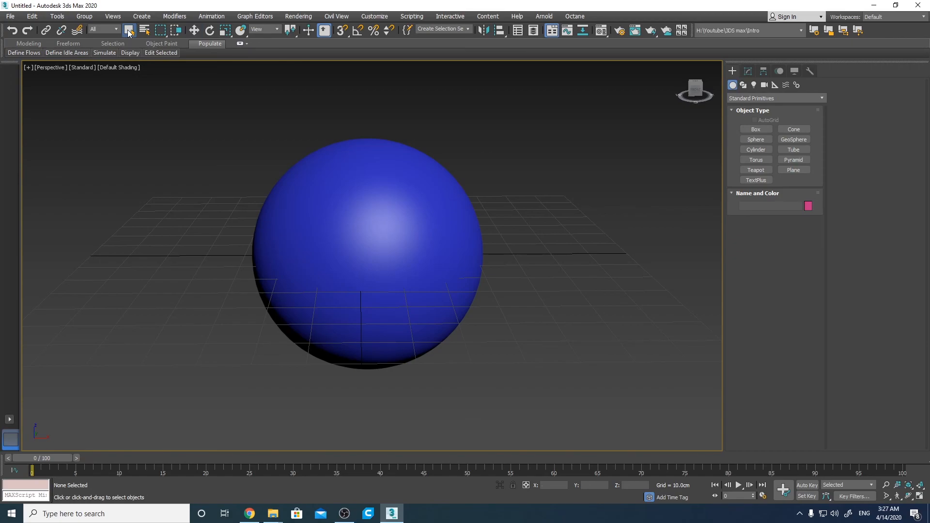
{"action": "left_click", "coordinate": [384, 202]}
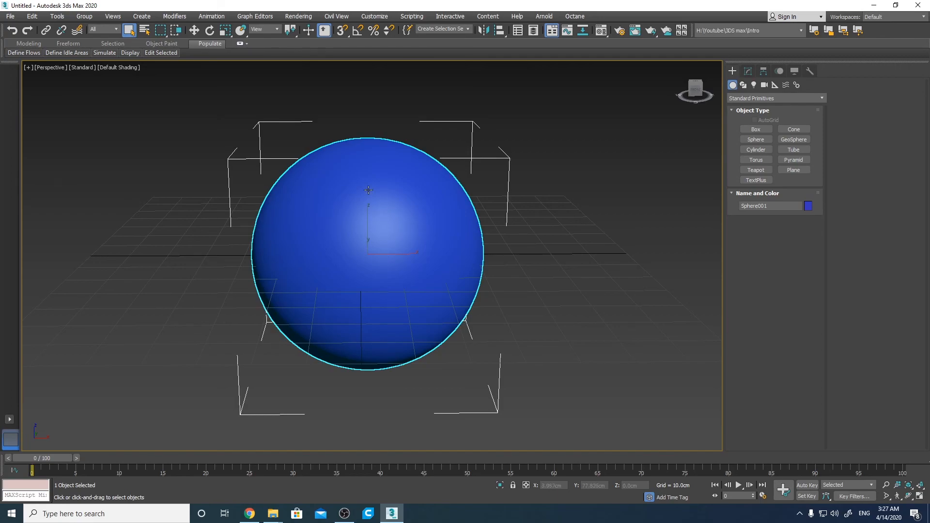
- Try moving the sphere along its X, Y and Z axes one at a time with the Move tool
{"action": "left_click", "coordinate": [194, 34]}
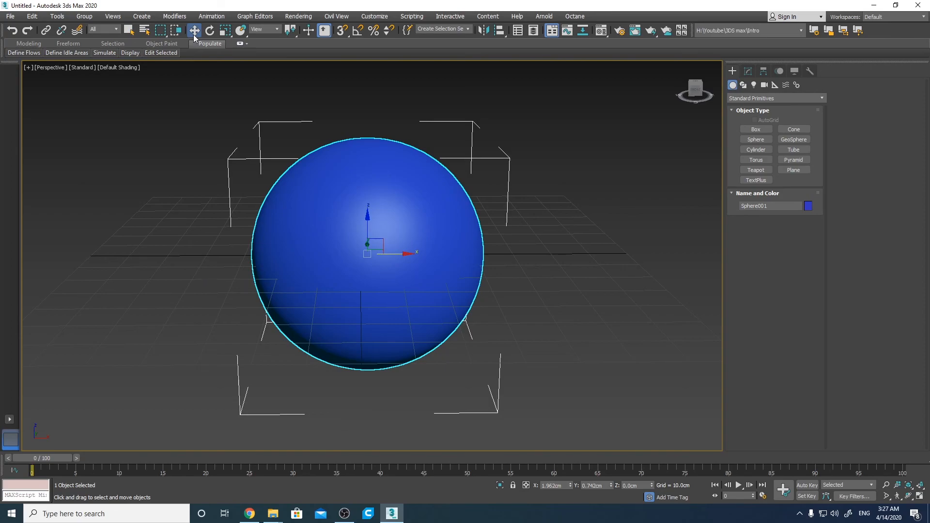
{"action": "middle_click_drag", "start_coordinate": [389, 197], "coordinate": [348, 222], "text": "alt"}
{"action": "scroll", "coordinate": [373, 256], "scroll_direction": "up", "scroll_amount": 3}
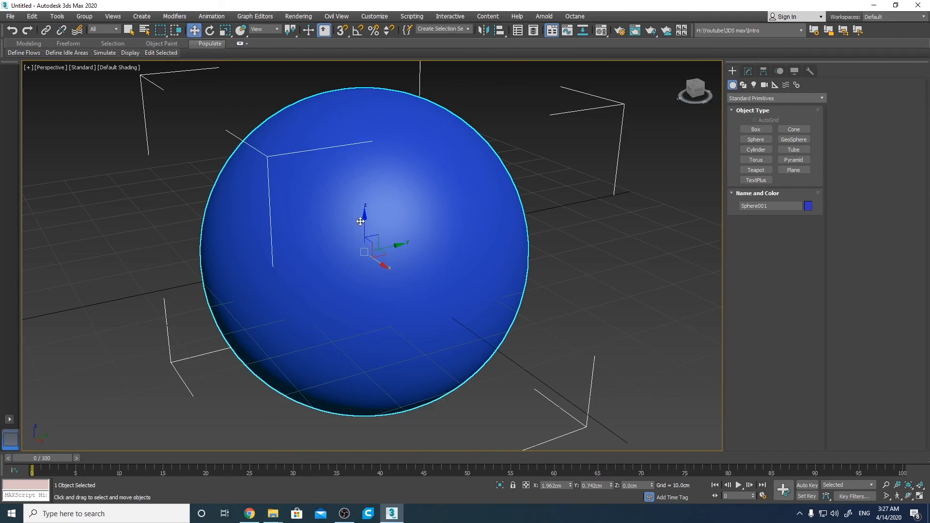
{"action": "left_click_drag", "start_coordinate": [381, 263], "coordinate": [437, 345]}
{"action": "mouse_move", "coordinate": [392, 244]}
{"action": "left_mouse_down"}
{"action": "mouse_move", "coordinate": [525, 213]}
{"action": "mouse_move", "coordinate": [310, 255]}
{"action": "mouse_move", "coordinate": [482, 238]}
{"action": "mouse_move", "coordinate": [536, 218]}
{"action": "mouse_move", "coordinate": [396, 257]}
{"action": "left_mouse_up"}
{"action": "mouse_move", "coordinate": [364, 219]}
{"action": "left_mouse_down"}
{"action": "mouse_move", "coordinate": [359, 109]}
{"action": "mouse_move", "coordinate": [368, 305]}
{"action": "mouse_move", "coordinate": [364, 163]}
{"action": "mouse_move", "coordinate": [365, 205]}
{"action": "left_mouse_up"}
{"action": "right_click", "coordinate": [365, 205]}
{"action": "middle_click_drag", "start_coordinate": [388, 224], "coordinate": [372, 227], "text": "alt"}
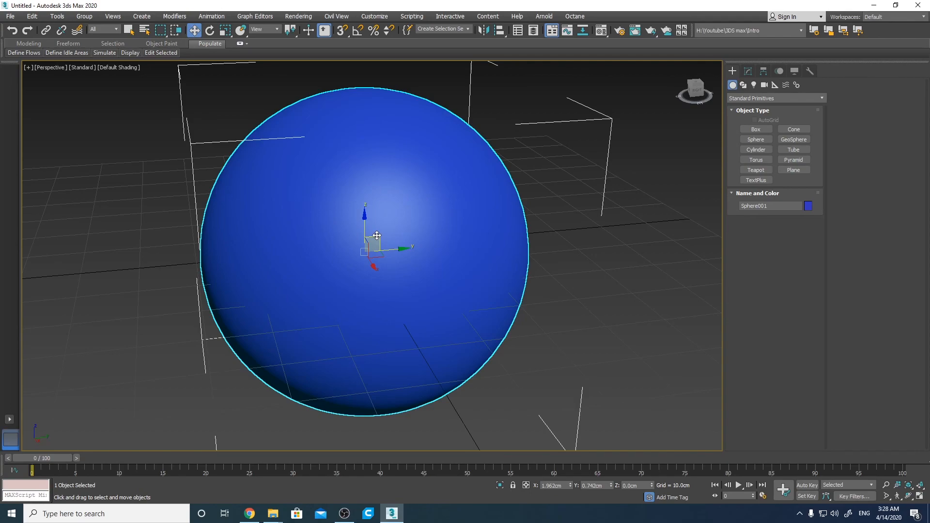
- Try moving the sphere along two axes at once, in the YZ and XY planes, and reselect it
{"action": "left_click_drag", "start_coordinate": [377, 236], "coordinate": [415, 198]}
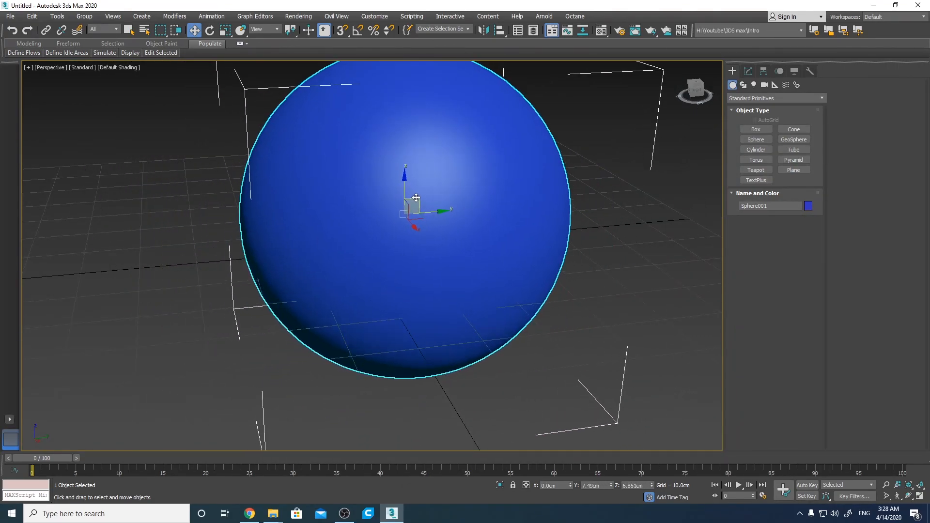
{"action": "right_click", "coordinate": [415, 197]}
{"action": "middle_click_drag", "start_coordinate": [329, 223], "coordinate": [401, 213], "text": "alt"}
{"action": "middle_click_drag", "start_coordinate": [406, 210], "coordinate": [405, 212], "text": "alt"}
{"action": "left_click_drag", "start_coordinate": [381, 235], "coordinate": [415, 201]}
{"action": "right_click", "coordinate": [415, 202]}
{"action": "middle_click_drag", "start_coordinate": [432, 199], "coordinate": [393, 251], "text": "alt"}
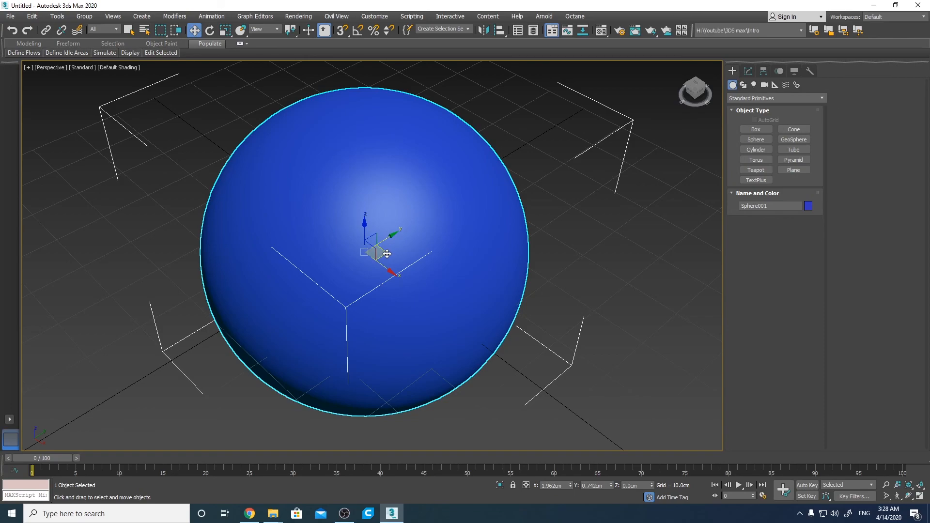
{"action": "left_click_drag", "start_coordinate": [387, 254], "coordinate": [409, 263]}
{"action": "left_click", "coordinate": [537, 201]}
{"action": "left_click", "coordinate": [386, 224]}
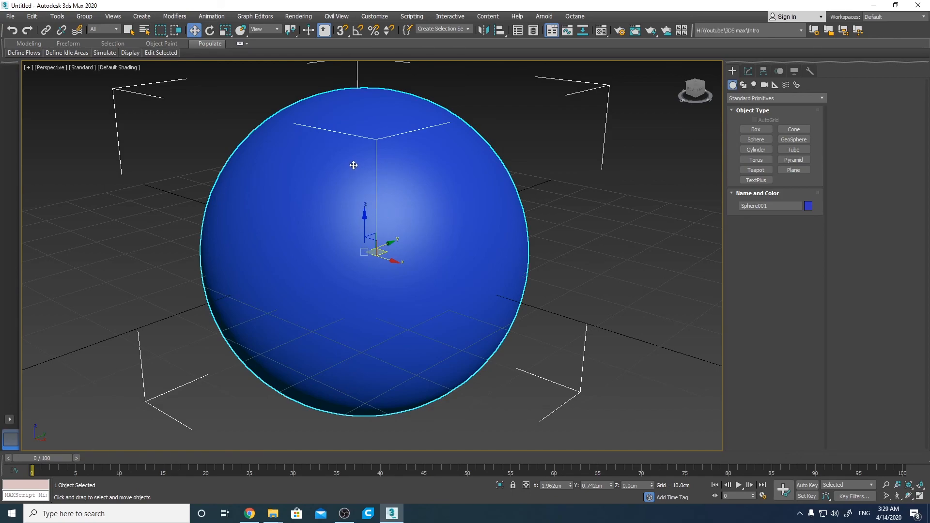
- Try rotating the sphere with the Rotate tool and delete it from the scene
{"action": "left_click", "coordinate": [213, 33]}
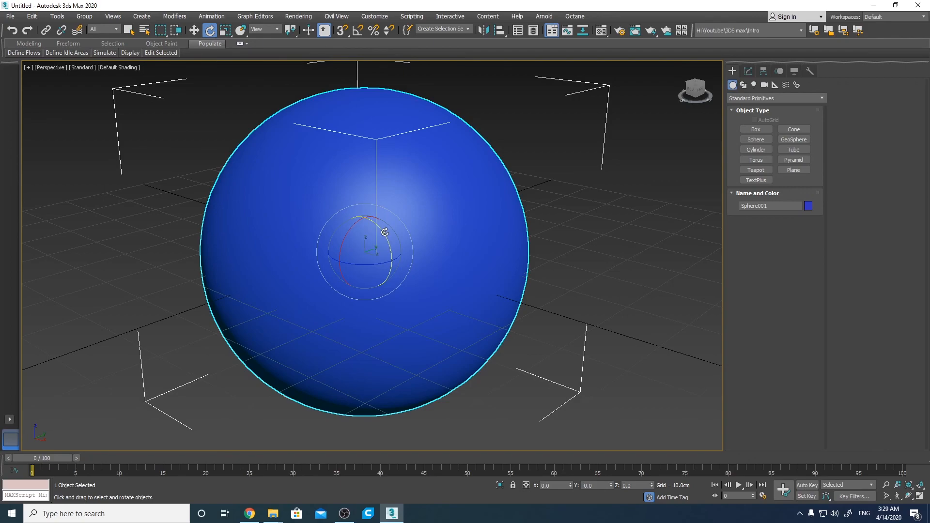
{"action": "left_click_drag", "start_coordinate": [384, 232], "coordinate": [394, 289]}
{"action": "right_click", "coordinate": [337, 291]}
{"action": "right_click", "coordinate": [385, 283]}
{"action": "key", "text": "Delete"}
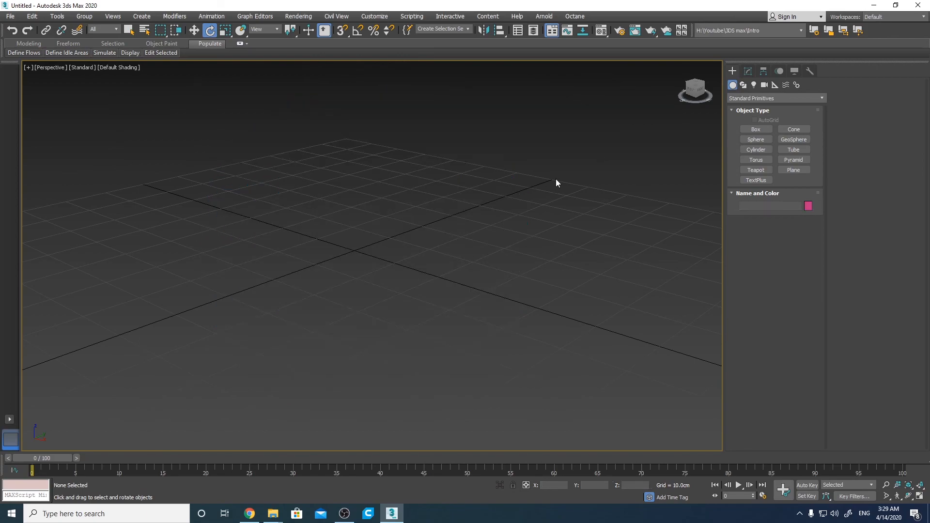
- Create a large standard box over the centre of the grid
{"action": "left_click", "coordinate": [748, 130]}
{"action": "left_click_drag", "start_coordinate": [391, 180], "coordinate": [383, 383]}
{"action": "left_click", "coordinate": [378, 197]}
- Try rotating the box about its Z axis with the Rotate tool
{"action": "key", "text": "e"}
{"action": "middle_click_drag", "start_coordinate": [378, 197], "coordinate": [380, 306], "text": "alt"}
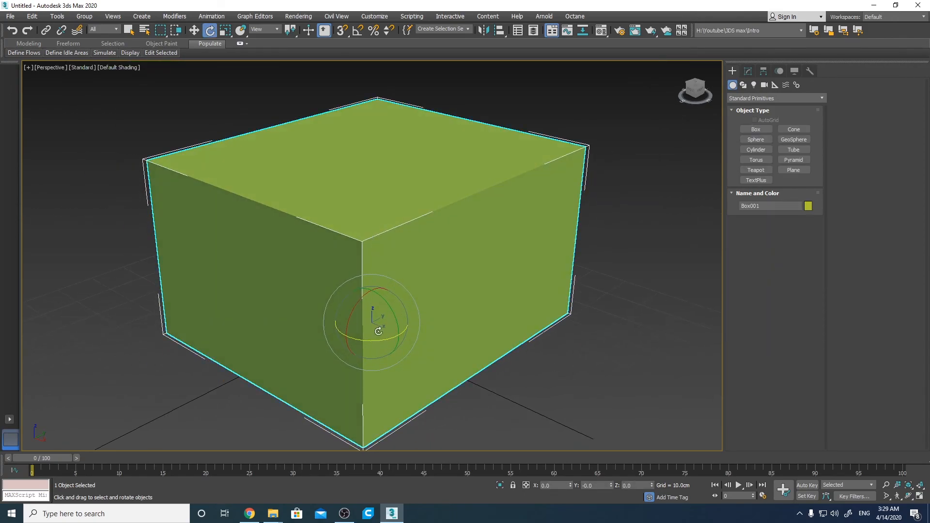
{"action": "left_click_drag", "start_coordinate": [375, 345], "coordinate": [302, 307]}
- Try scaling the box uniformly to about 253 percent with the Scale tool
{"action": "left_click", "coordinate": [224, 33]}
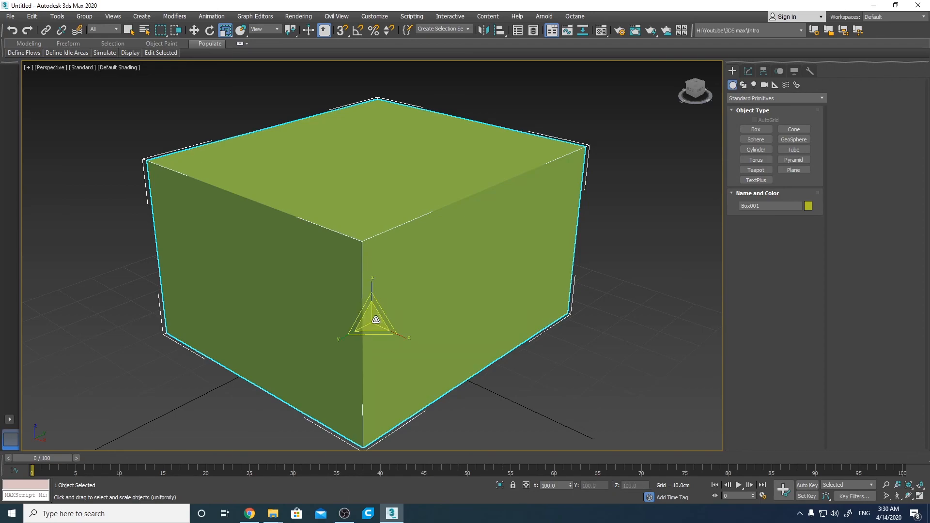
{"action": "left_click_drag", "start_coordinate": [376, 320], "coordinate": [386, 242]}
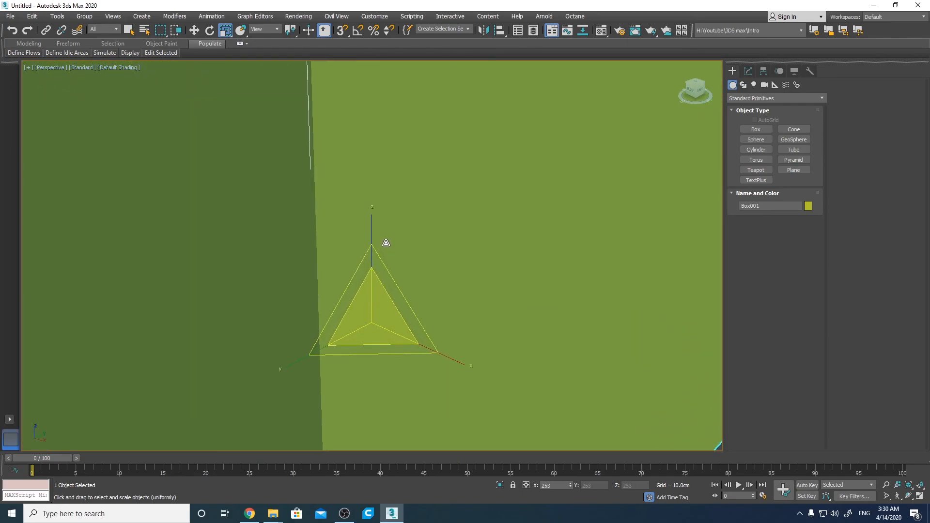
{"action": "right_click", "coordinate": [386, 242]}
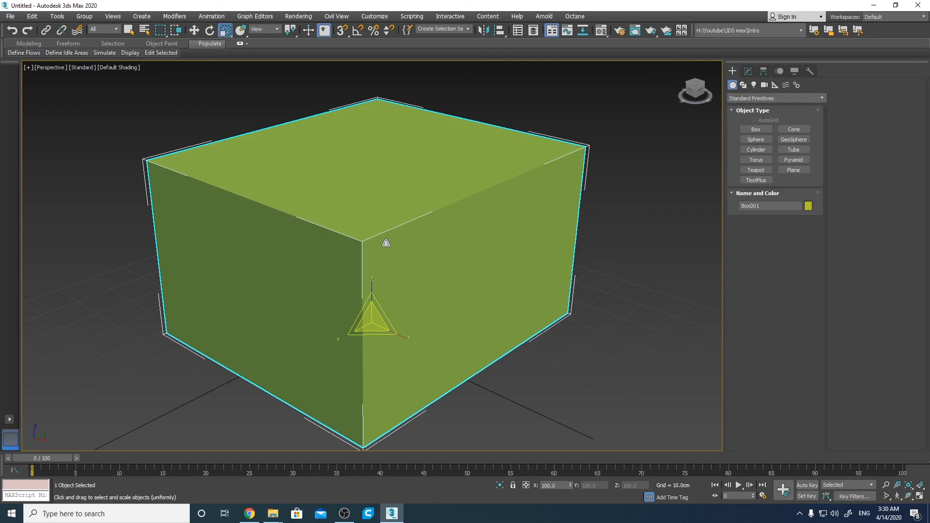
- Switch from the Move and Rotate tools to Select Object, set a circular selection region, and deselect and reselect the box
{"action": "left_click", "coordinate": [194, 31]}
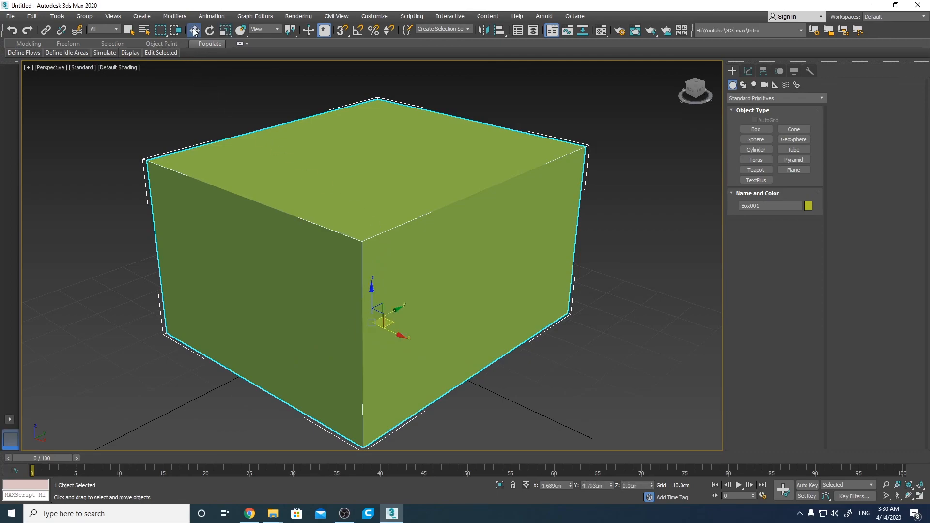
{"action": "left_click", "coordinate": [210, 30]}
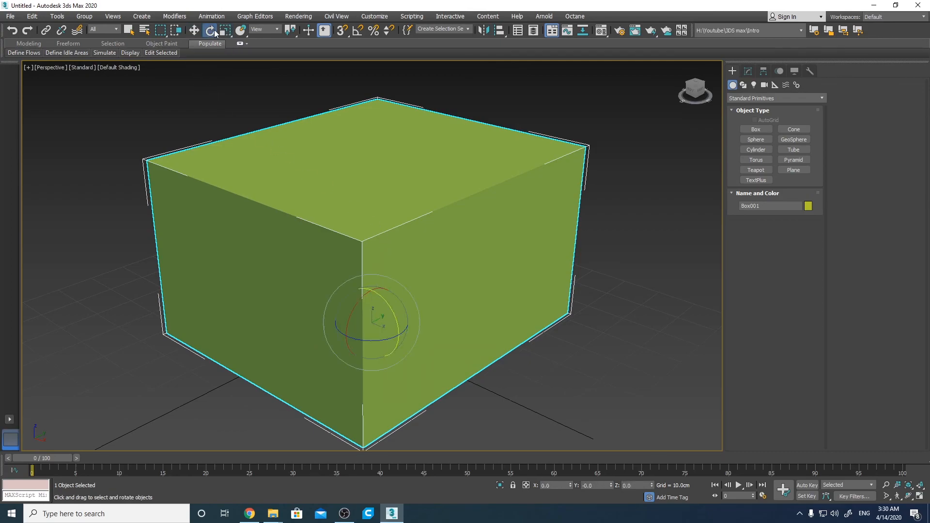
{"action": "left_click", "coordinate": [127, 31]}
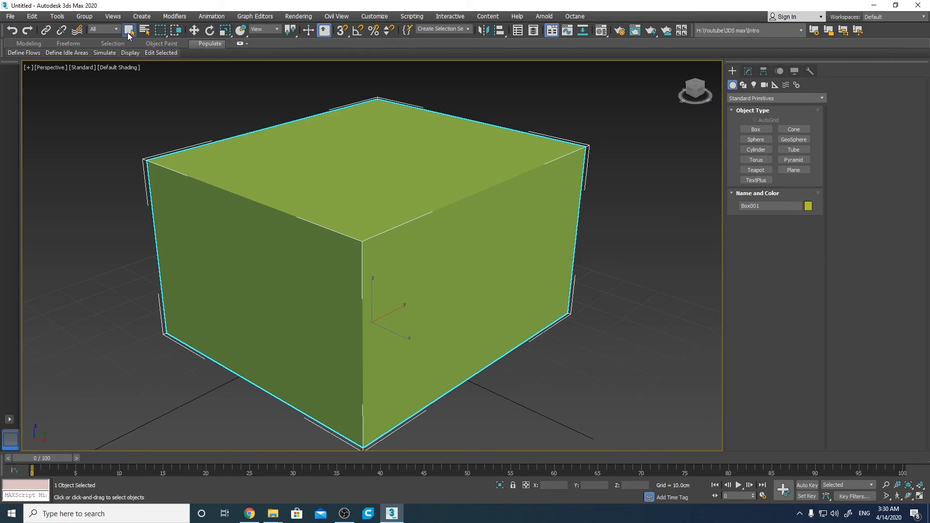
{"action": "key", "text": "q"}
{"action": "left_click", "coordinate": [619, 269]}
{"action": "left_click", "coordinate": [522, 255]}
- Step through the Move and Rotate tools on the box and activate uniform scaling
{"action": "key", "text": "w"}
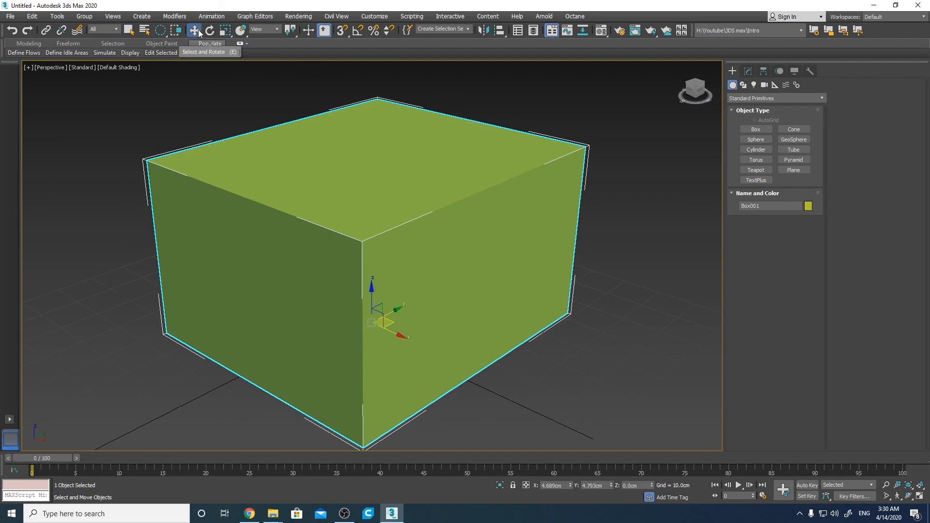
{"action": "left_click", "coordinate": [214, 32]}
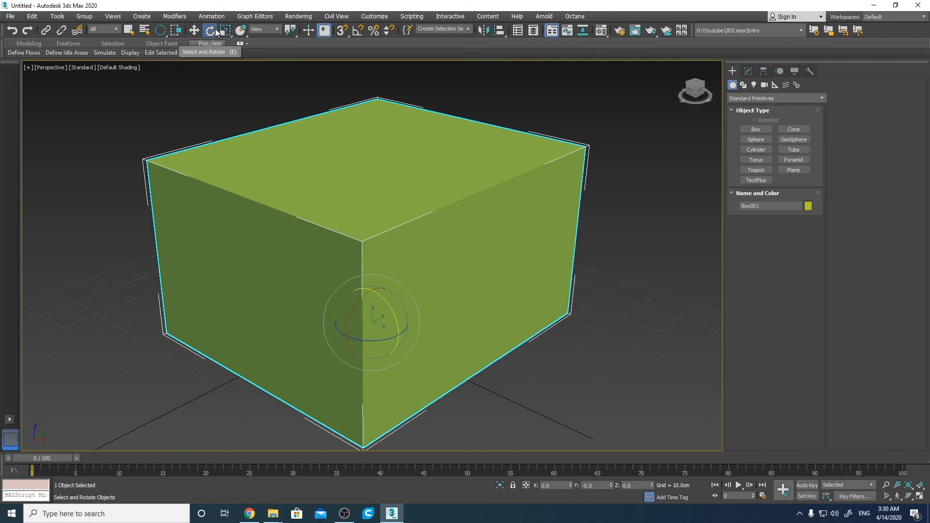
{"action": "key", "text": "r"}
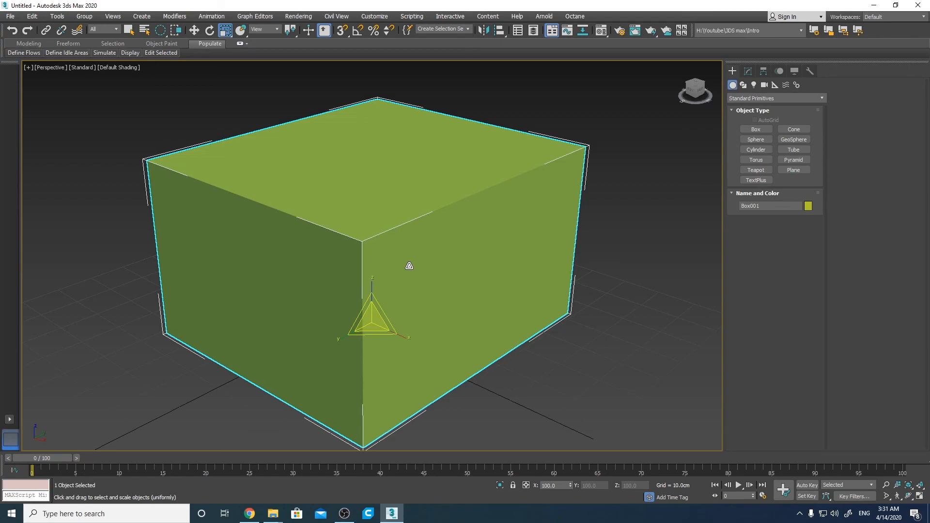
{"action": "middle_click_drag", "start_coordinate": [342, 243], "coordinate": [320, 197], "text": "alt"}
{"action": "scroll", "coordinate": [320, 197], "scroll_direction": "down", "scroll_amount": 2}
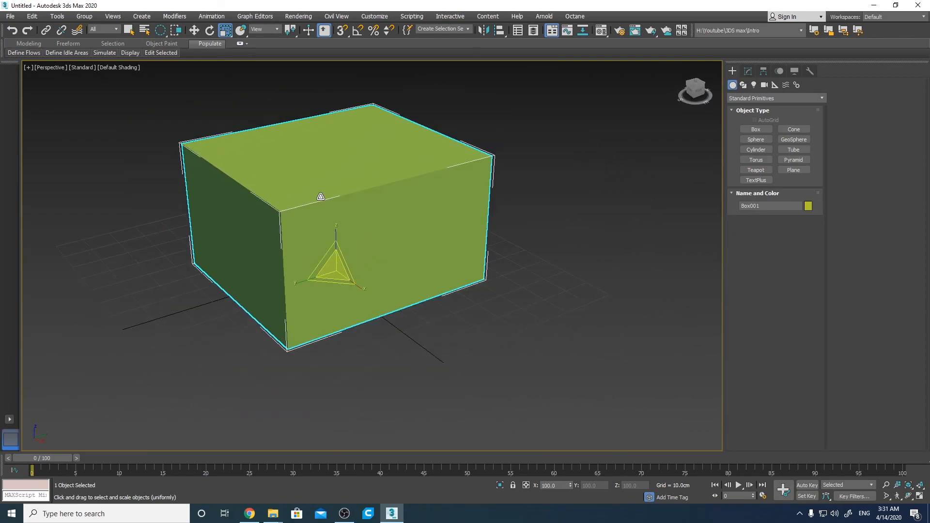
- Examine the selected box in the Perspective view from several angles and distances by zooming, panning and orbiting
{"action": "scroll", "coordinate": [321, 196], "scroll_direction": "down", "scroll_amount": 3}
{"action": "scroll", "coordinate": [320, 196], "scroll_direction": "up", "scroll_amount": 5}
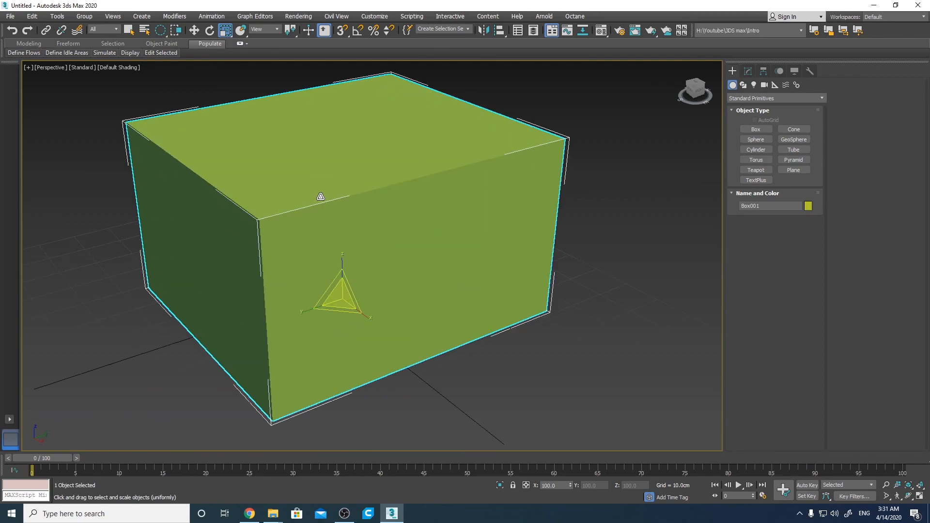
{"action": "middle_click_drag", "start_coordinate": [322, 197], "coordinate": [349, 201]}
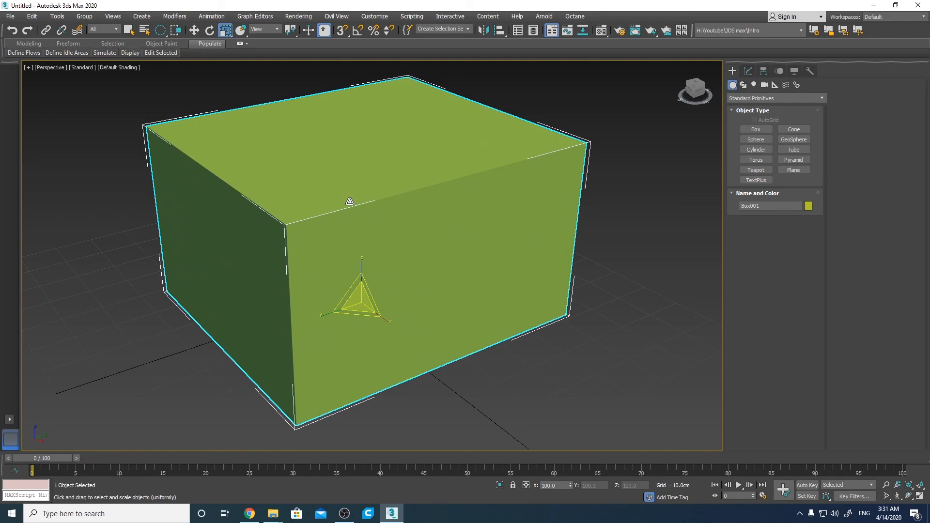
{"action": "mouse_move", "coordinate": [339, 199]}
{"action": "middle_mouse_down", "text": "alt"}
{"action": "mouse_move", "coordinate": [474, 196]}
{"action": "mouse_move", "coordinate": [346, 204]}
{"action": "mouse_move", "coordinate": [363, 199]}
{"action": "middle_mouse_up", "text": "alt"}
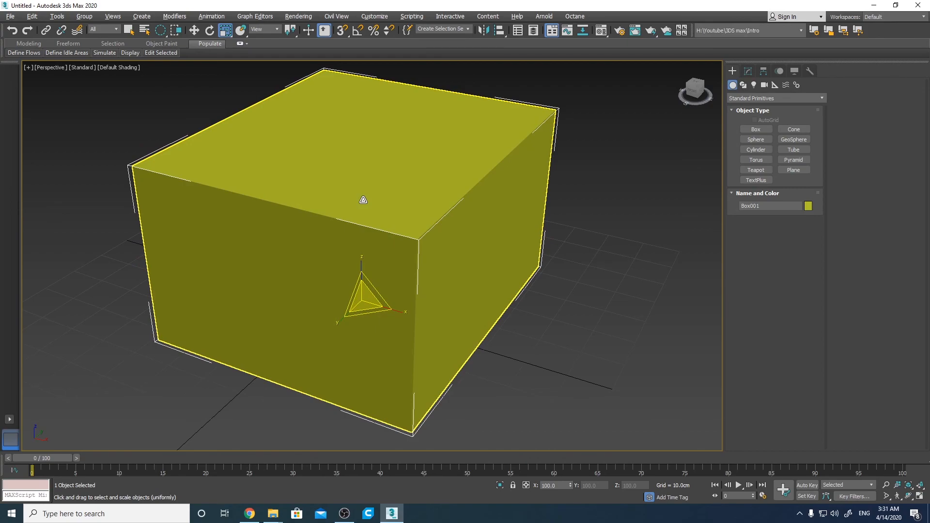
{"action": "mouse_move", "coordinate": [363, 199]}
{"action": "middle_mouse_down", "text": "alt"}
{"action": "mouse_move", "coordinate": [468, 194]}
{"action": "mouse_move", "coordinate": [486, 202]}
{"action": "mouse_move", "coordinate": [411, 216]}
{"action": "mouse_move", "coordinate": [332, 201]}
{"action": "mouse_move", "coordinate": [347, 189]}
{"action": "mouse_move", "coordinate": [376, 186]}
{"action": "mouse_move", "coordinate": [370, 191]}
{"action": "middle_mouse_up", "text": "alt"}
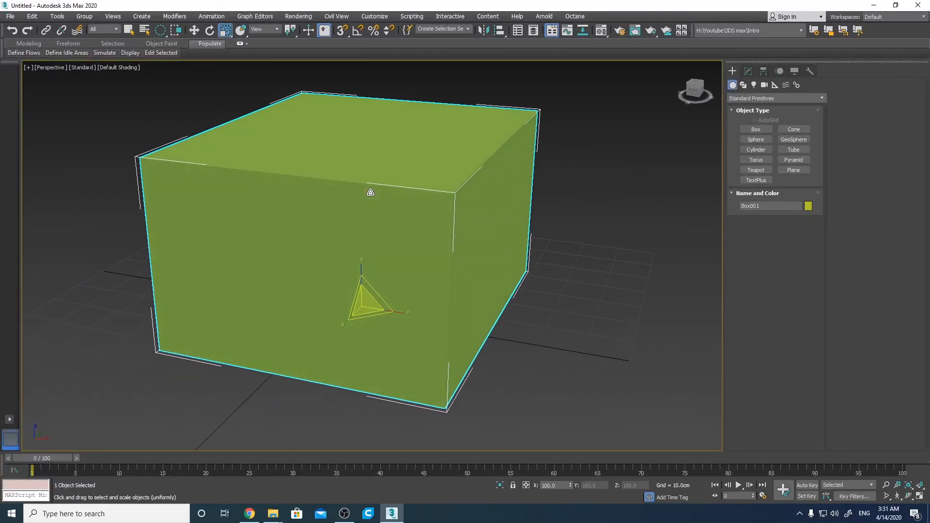
{"action": "left_click", "coordinate": [367, 189]}
{"action": "middle_click_drag", "start_coordinate": [367, 186], "coordinate": [385, 193]}
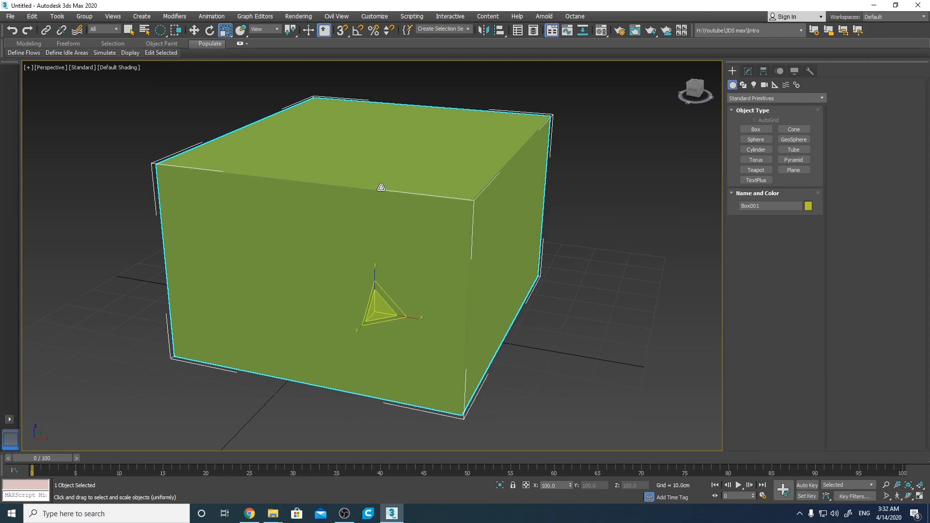
{"action": "middle_click_drag", "start_coordinate": [381, 187], "coordinate": [363, 170]}
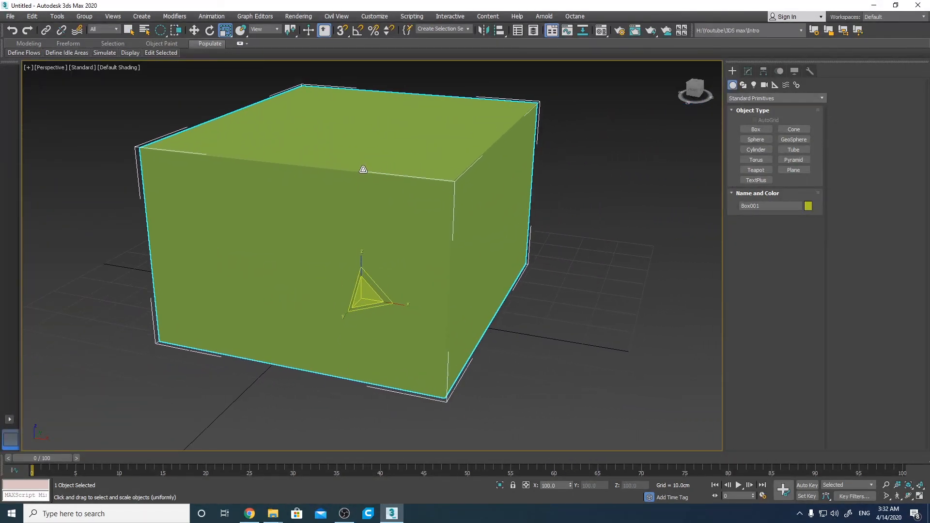
{"action": "mouse_move", "coordinate": [363, 170]}
{"action": "middle_mouse_down", "text": "alt"}
{"action": "mouse_move", "coordinate": [353, 170]}
{"action": "mouse_move", "coordinate": [446, 173]}
{"action": "mouse_move", "coordinate": [314, 179]}
{"action": "mouse_move", "coordinate": [369, 170]}
{"action": "mouse_move", "coordinate": [334, 167]}
{"action": "mouse_move", "coordinate": [443, 196]}
{"action": "mouse_move", "coordinate": [415, 147]}
{"action": "mouse_move", "coordinate": [287, 184]}
{"action": "mouse_move", "coordinate": [419, 251]}
{"action": "mouse_move", "coordinate": [480, 179]}
{"action": "mouse_move", "coordinate": [312, 156]}
{"action": "mouse_move", "coordinate": [172, 158]}
{"action": "mouse_move", "coordinate": [506, 167]}
{"action": "mouse_move", "coordinate": [465, 202]}
{"action": "mouse_move", "coordinate": [422, 349]}
{"action": "mouse_move", "coordinate": [388, 181]}
{"action": "mouse_move", "coordinate": [374, 164]}
{"action": "middle_mouse_up", "text": "alt"}
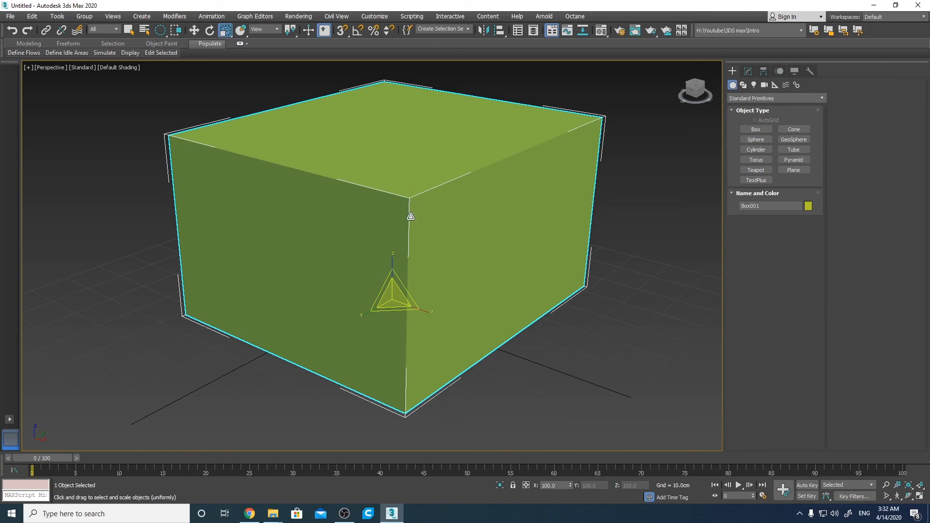
{"action": "scroll", "coordinate": [411, 216], "scroll_direction": "up", "scroll_amount": 2}
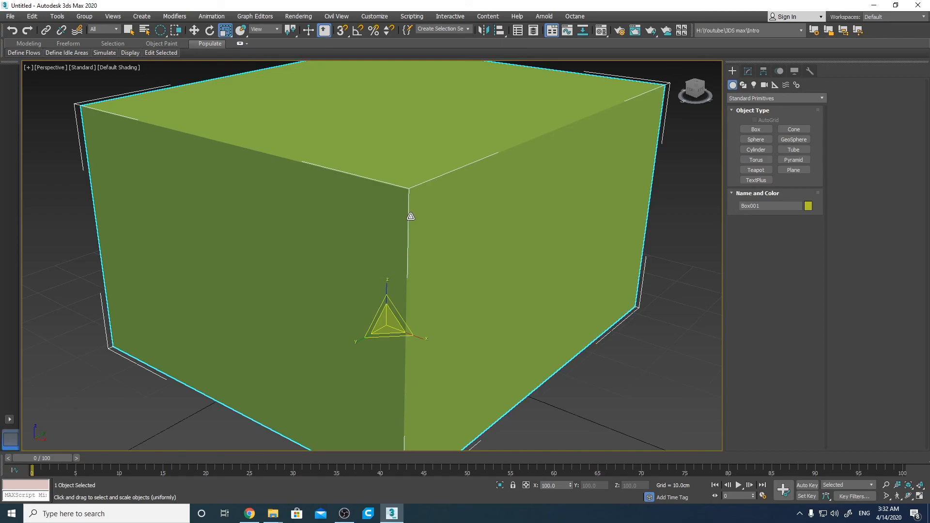
{"action": "scroll", "coordinate": [411, 216], "scroll_direction": "down", "scroll_amount": 2}
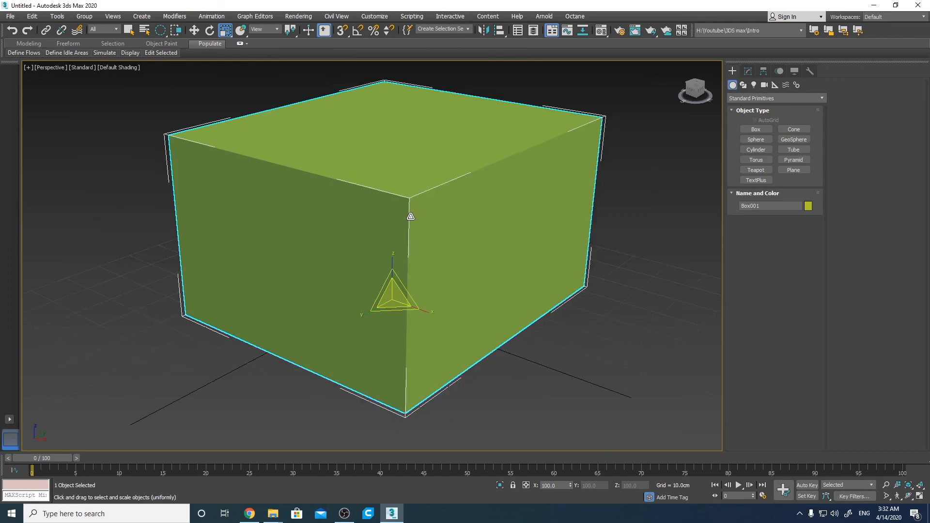
{"action": "scroll", "coordinate": [411, 216], "scroll_direction": "up", "scroll_amount": 2}
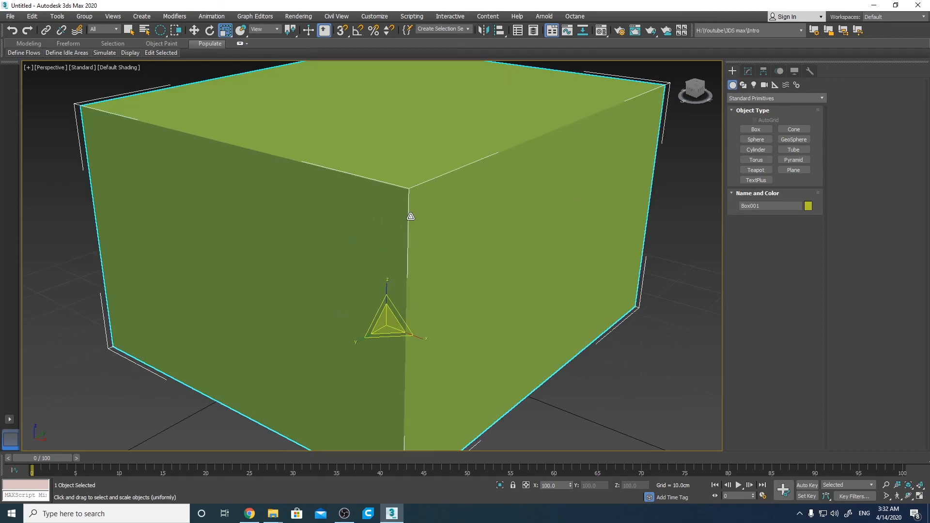
{"action": "scroll", "coordinate": [411, 216], "scroll_direction": "up", "scroll_amount": 2}
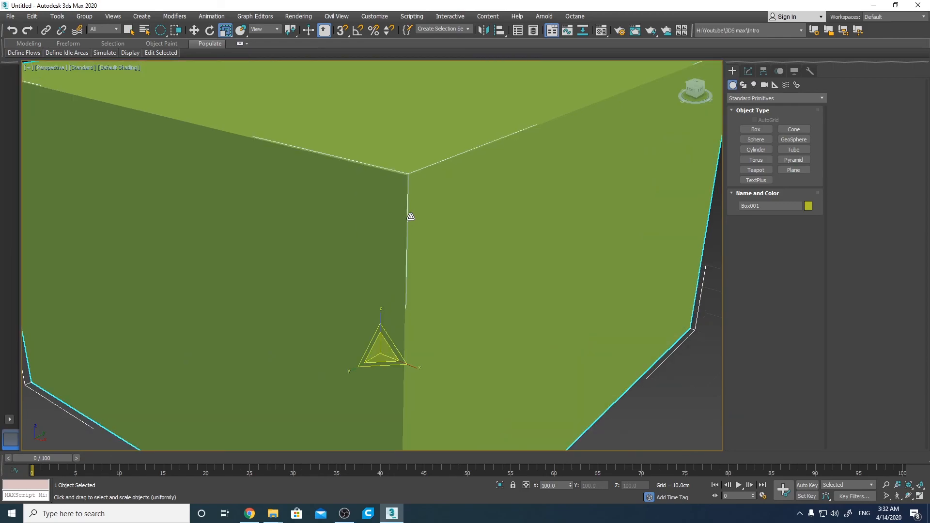
{"action": "scroll", "coordinate": [411, 216], "scroll_direction": "down", "scroll_amount": 4}
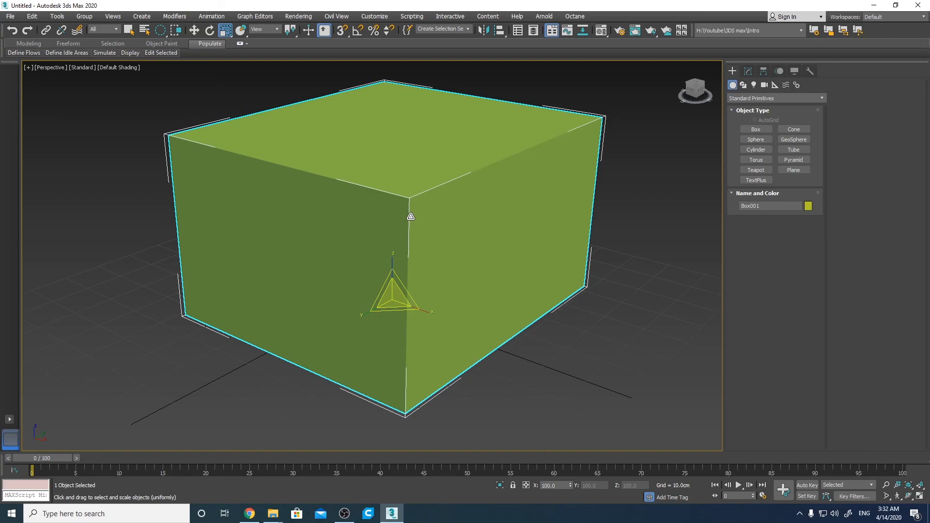
- Switch from the Scale tool to Select Object, keeping the box selected
{"action": "right_click", "coordinate": [613, 220]}
{"action": "key", "text": "Escape"}
{"action": "key", "text": "q"}
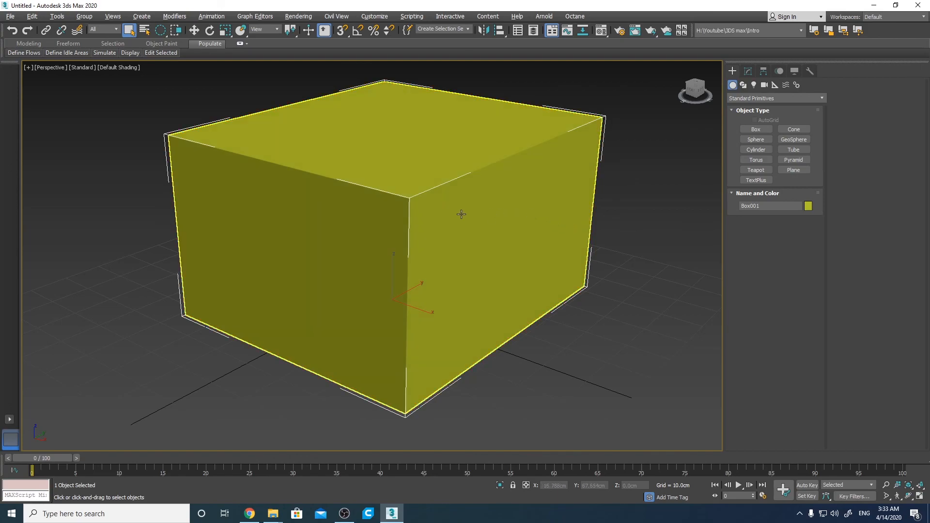
{"action": "middle_click_drag", "start_coordinate": [435, 216], "coordinate": [392, 205], "text": "alt"}
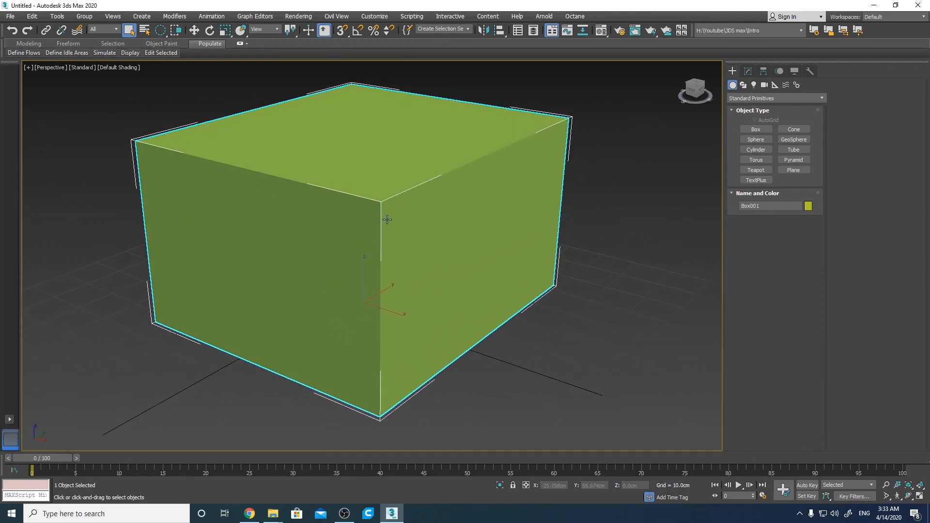
{"action": "scroll", "coordinate": [387, 221], "scroll_direction": "up", "scroll_amount": 2}
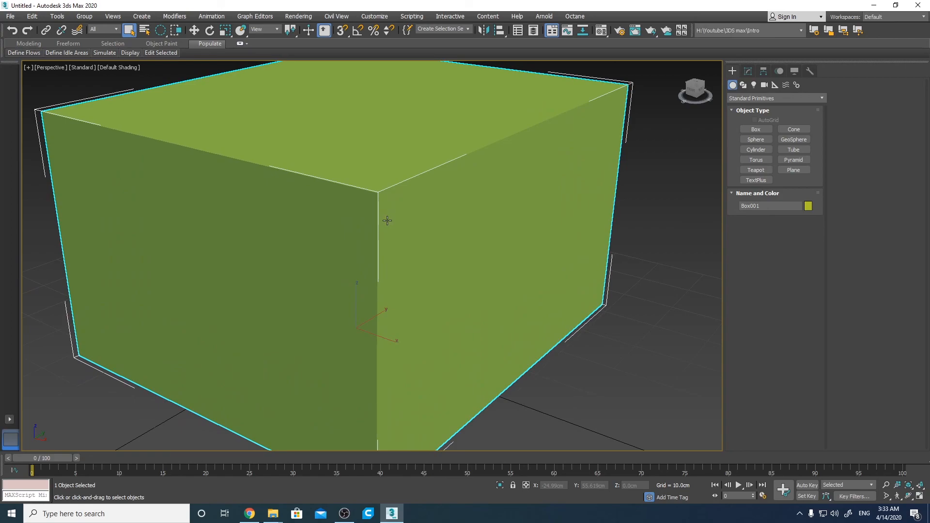
{"action": "scroll", "coordinate": [387, 221], "scroll_direction": "down", "scroll_amount": 2}
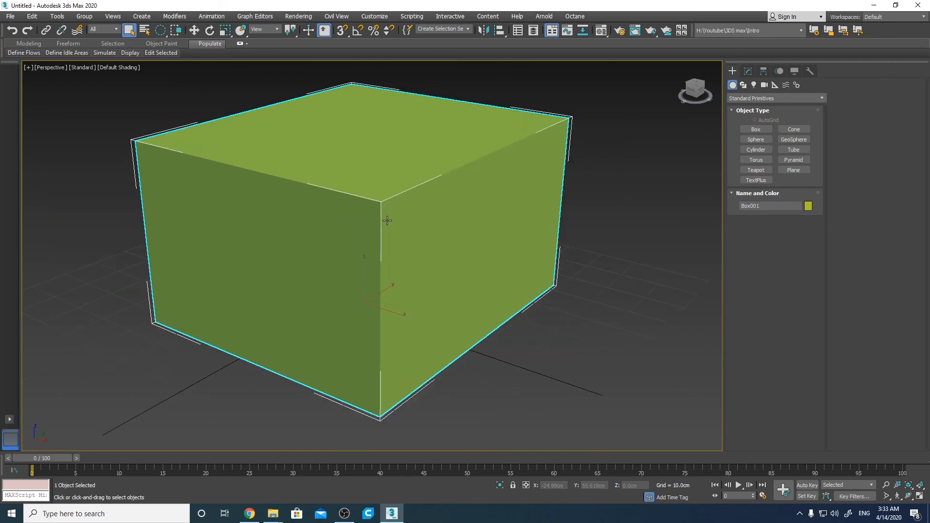